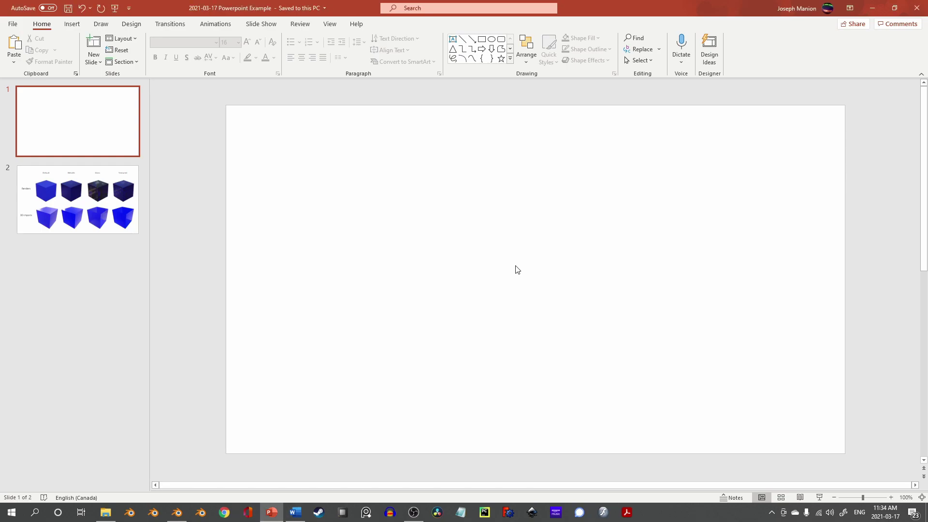
# Insert the 3D model "2021-03-17 Blue Cube Default Parameters" from this device onto the blank first slide
pyautogui.click(74, 24)
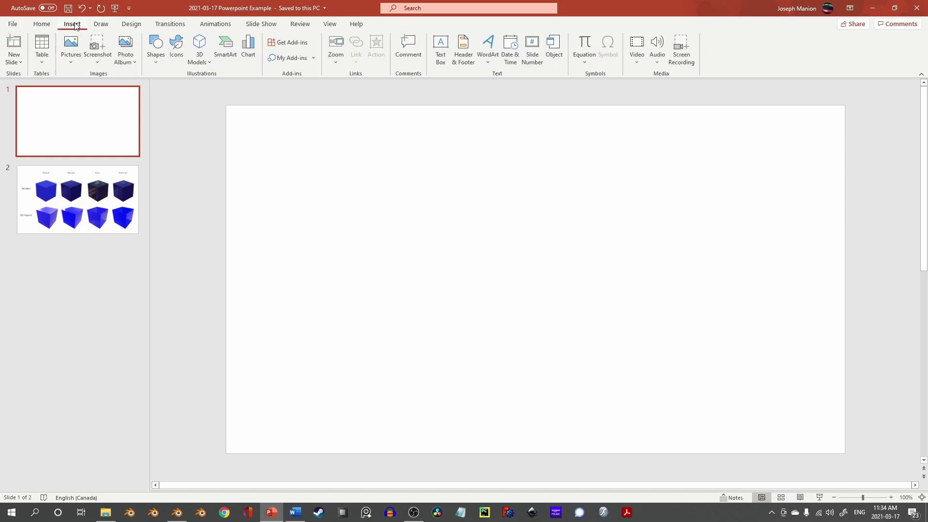
pyautogui.click(209, 66)
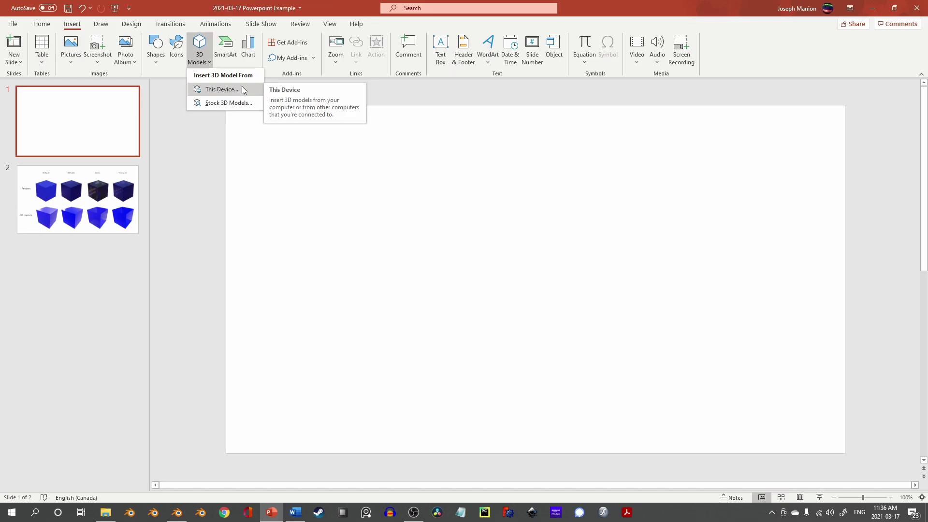
pyautogui.click(242, 90)
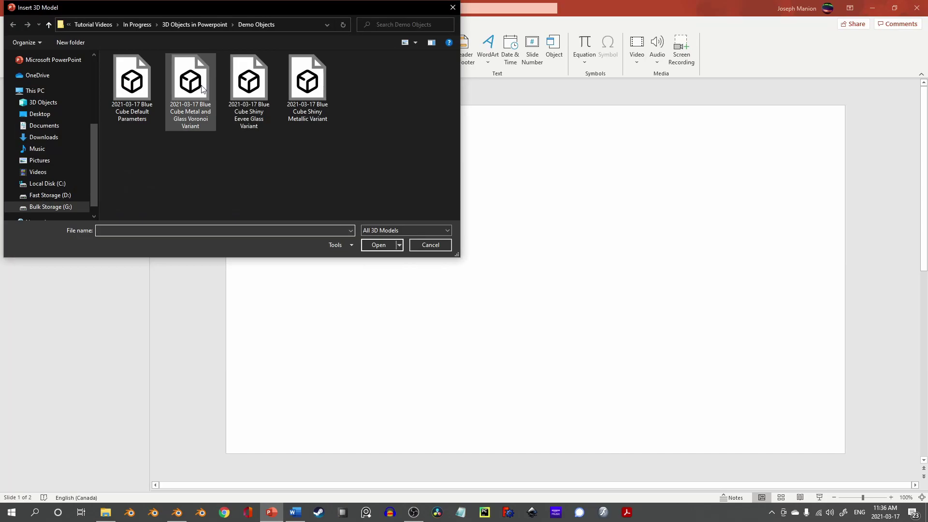
pyautogui.doubleClick(132, 79)
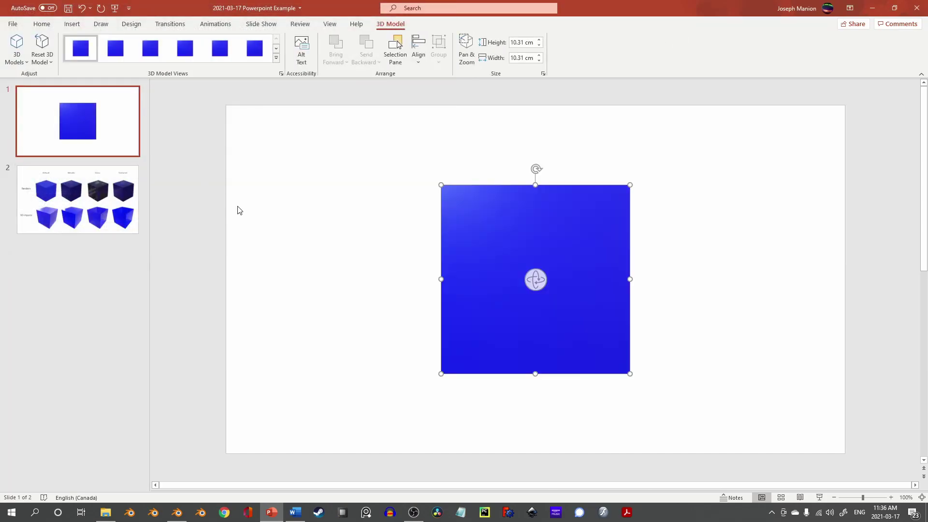
# Rotate the blue cube to show its top and two sides, and apply the Turntable animation to it
pyautogui.moveTo(541, 289); pyautogui.dragTo(584, 319)
pyautogui.click(215, 24)
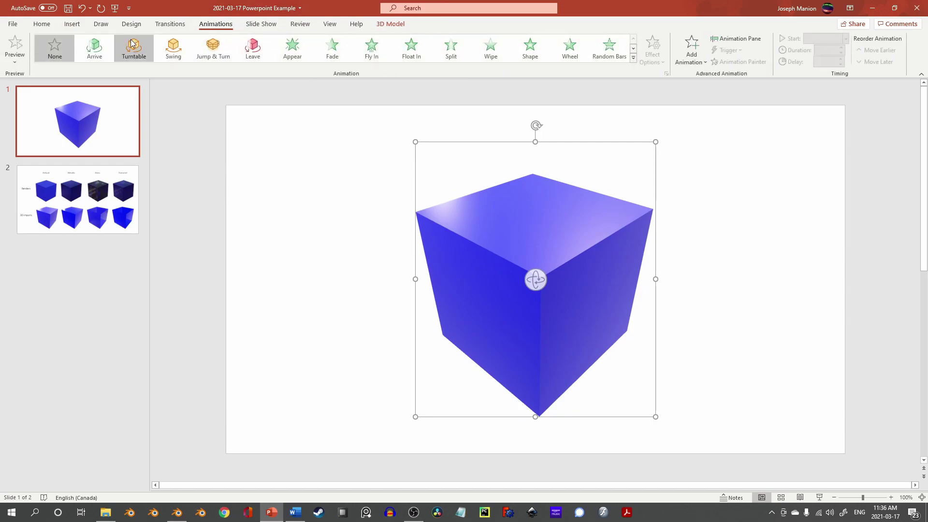
pyautogui.click(132, 45)
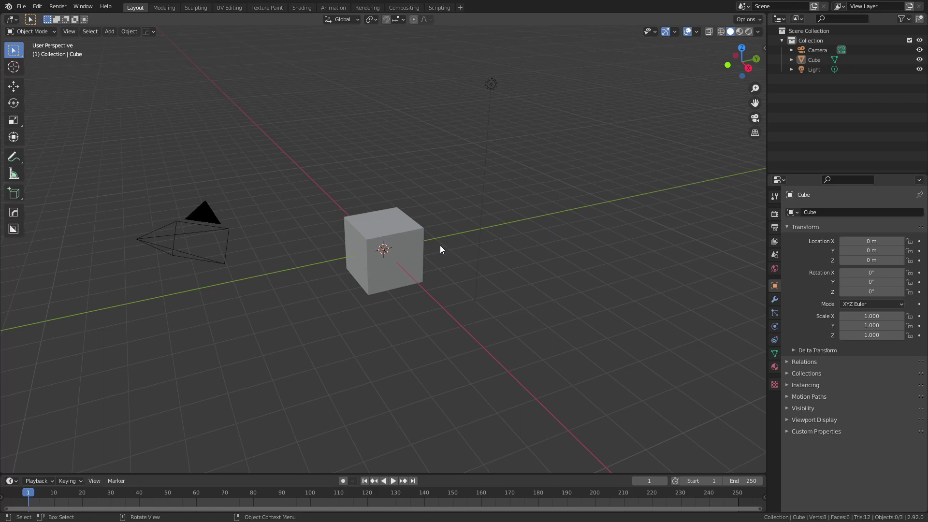
# Switch to Blender, select the default cube and look up glTF 2.0 (.glb/.gltf) among the export formats
pyautogui.click(401, 238)
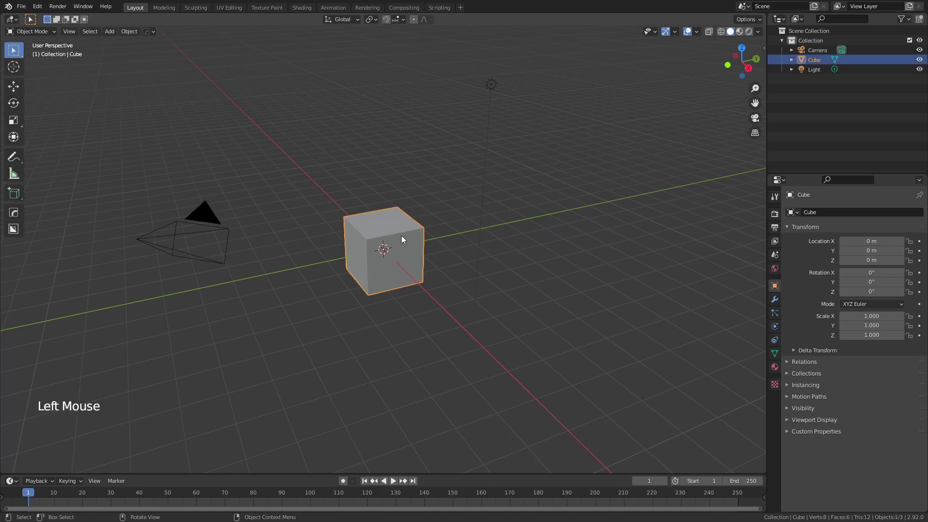
pyautogui.click(22, 6)
pyautogui.moveTo(73, 147)
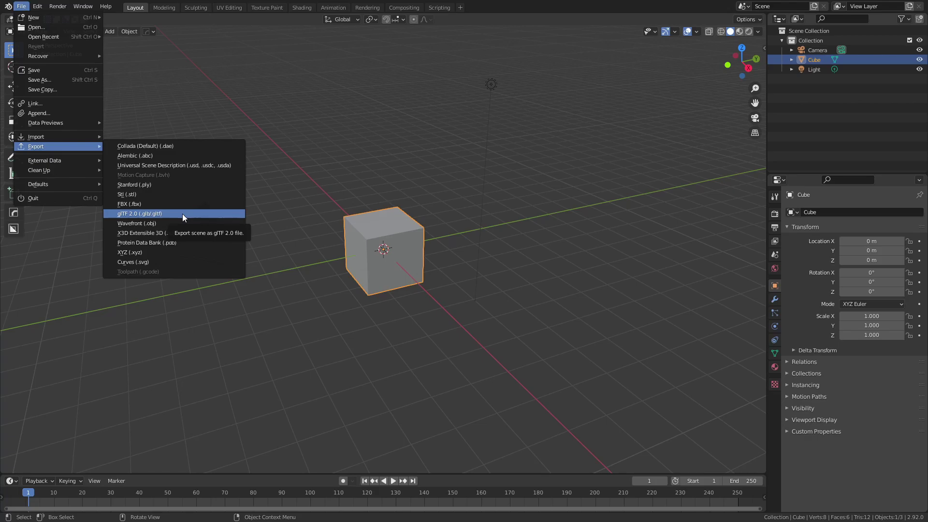
# Search the add-ons preferences for "glt" to check whether the Import-Export: glTF 2.0 format add-on is enabled
pyautogui.click(37, 6)
pyautogui.click(72, 144)
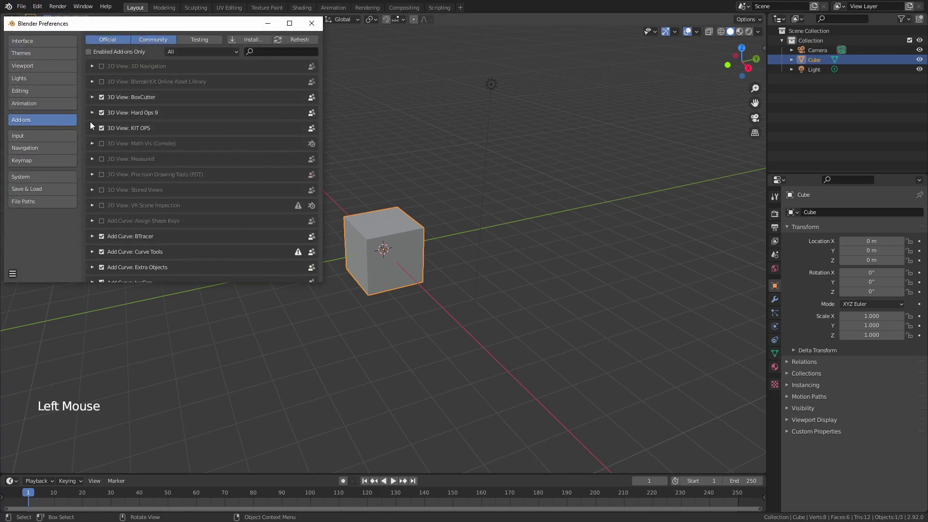
pyautogui.click(275, 51)
pyautogui.write('glt')
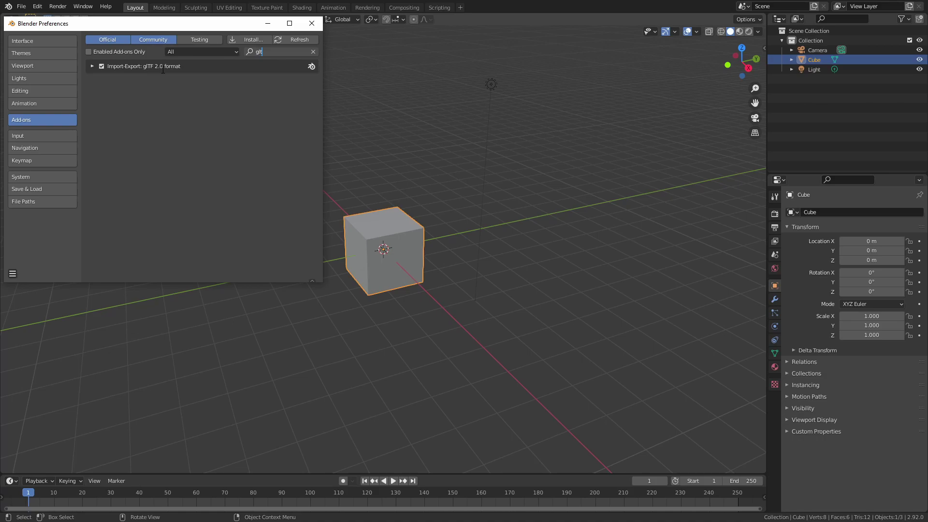
pyautogui.click(312, 23)
# Set up a glTF 2.0 export of the scene in glTF Binary format, limited to the selected objects
pyautogui.click(22, 6)
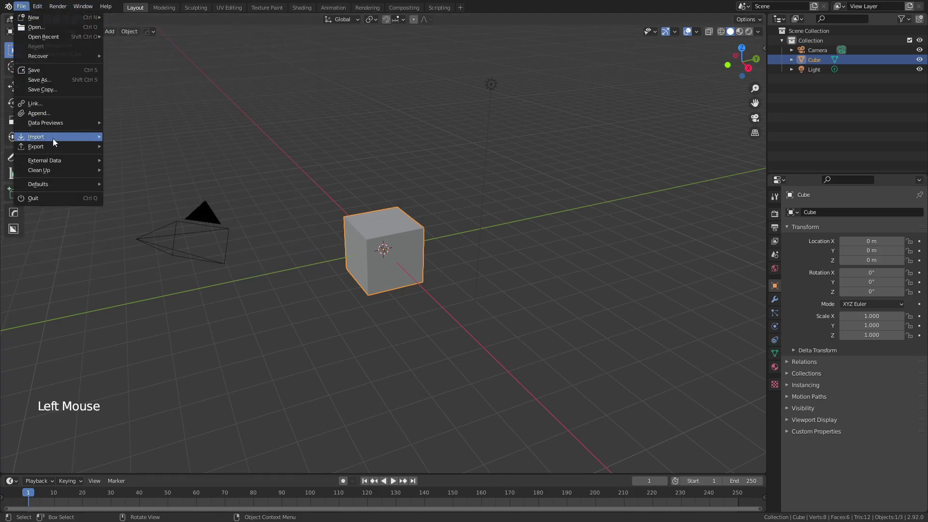
pyautogui.moveTo(53, 143)
pyautogui.click(172, 214)
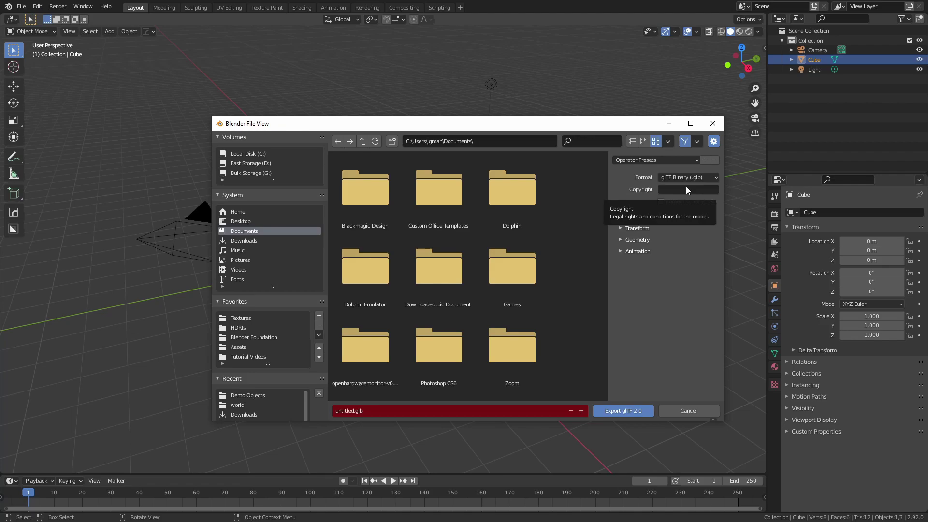
pyautogui.click(637, 217)
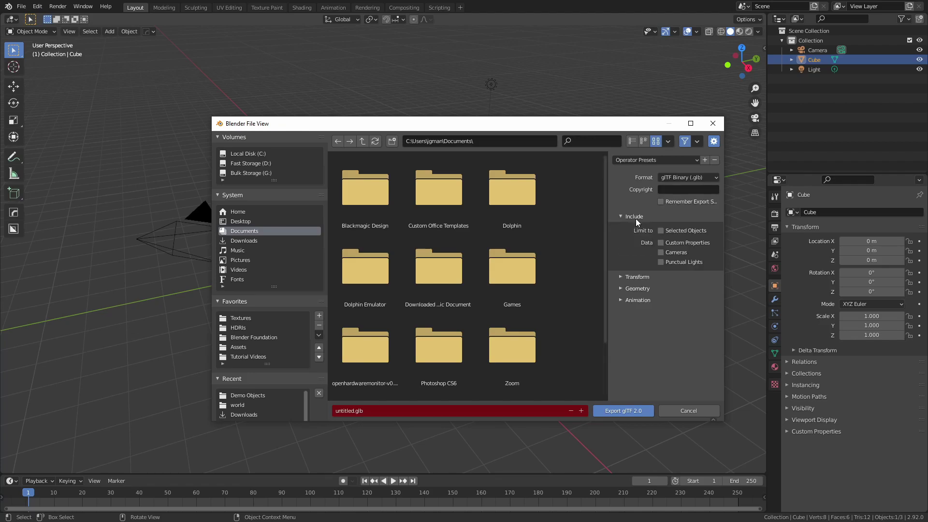
pyautogui.click(661, 231)
pyautogui.moveTo(455, 127); pyautogui.dragTo(731, 129)
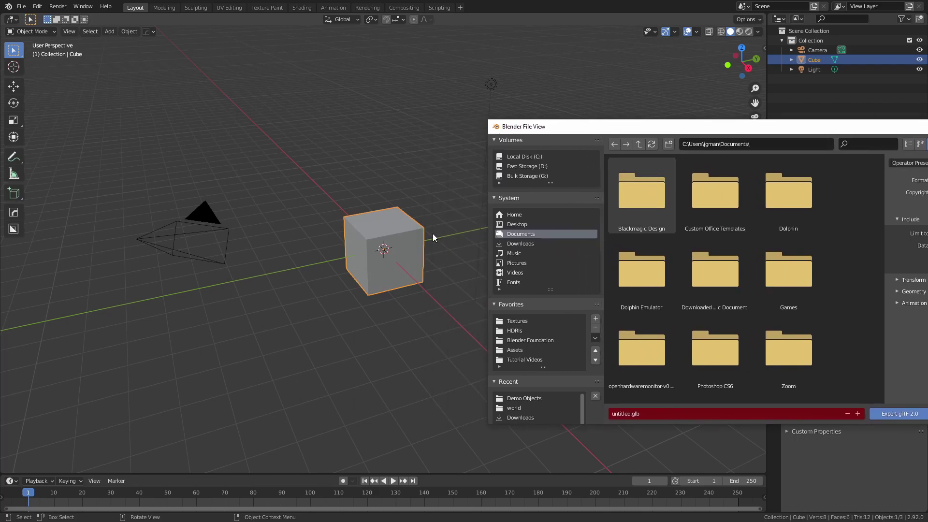
pyautogui.moveTo(593, 127); pyautogui.dragTo(339, 99)
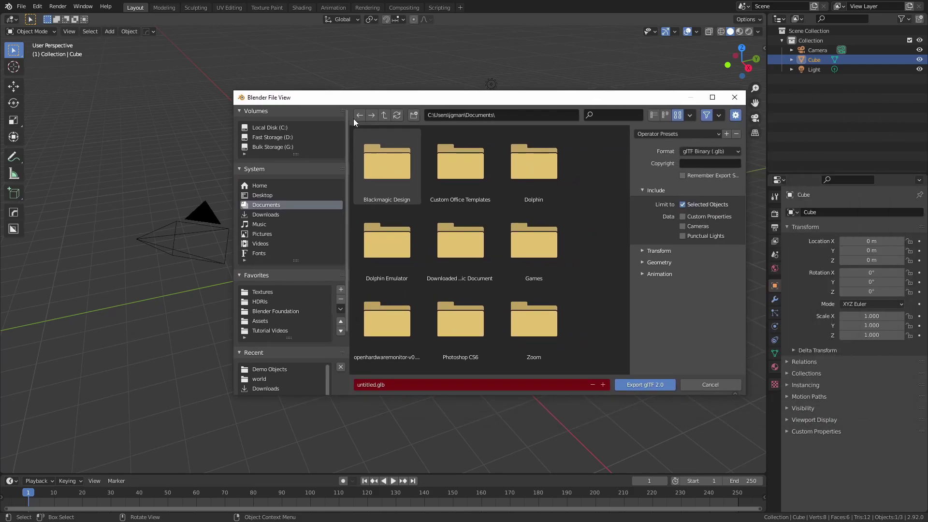
# Expand the Geometry, Transform and Animation export settings and export the cube as untitled.glb
pyautogui.click(645, 262)
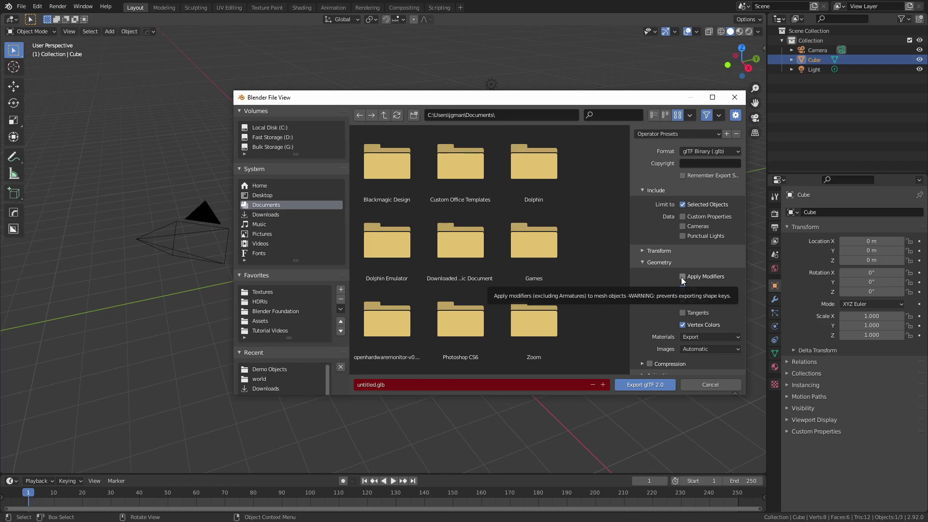
pyautogui.click(650, 251)
pyautogui.scroll(-2, 656, 266)
pyautogui.click(645, 367)
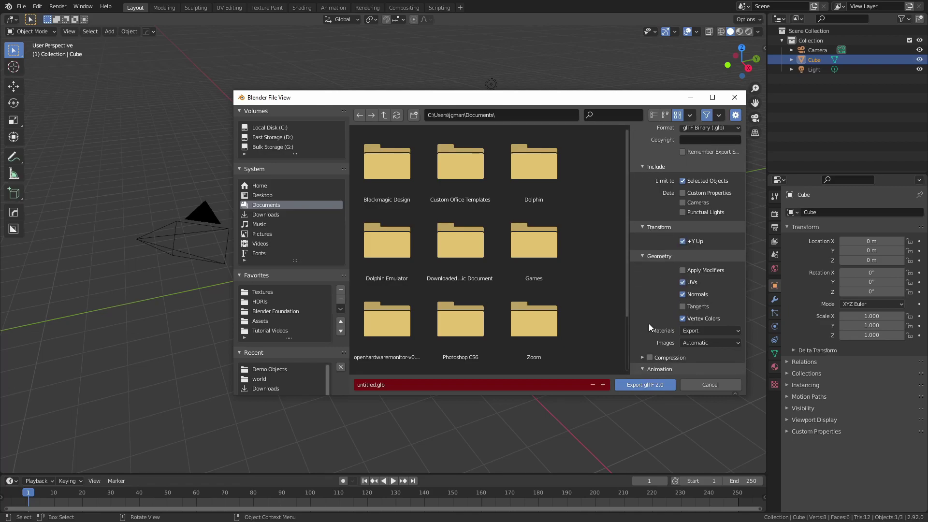
pyautogui.scroll(-4, 648, 323)
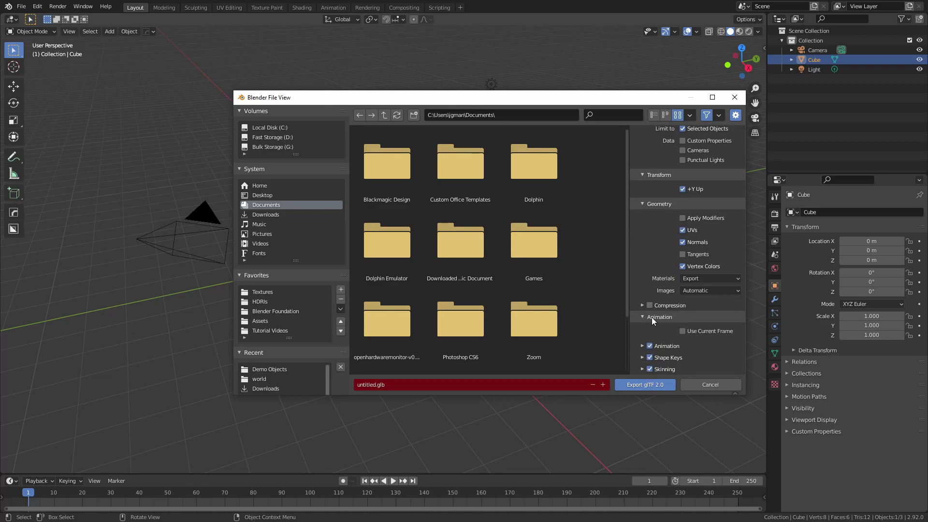
pyautogui.click(643, 389)
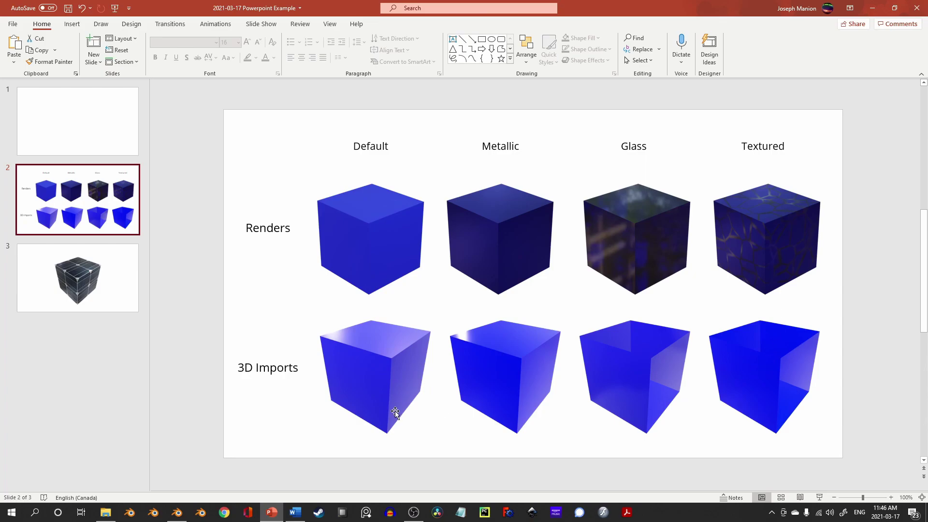
# Switch to PowerPoint, go to slide 3 and rotate the solar-cell-textured cube model
pyautogui.scroll(-1, 530, 268)
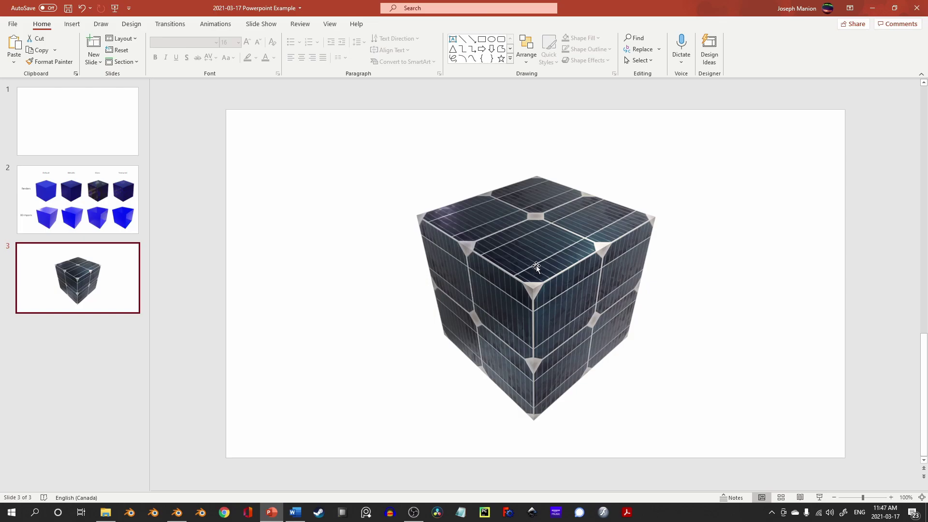
pyautogui.click(550, 264)
pyautogui.moveTo(536, 284); pyautogui.dragTo(553, 299)
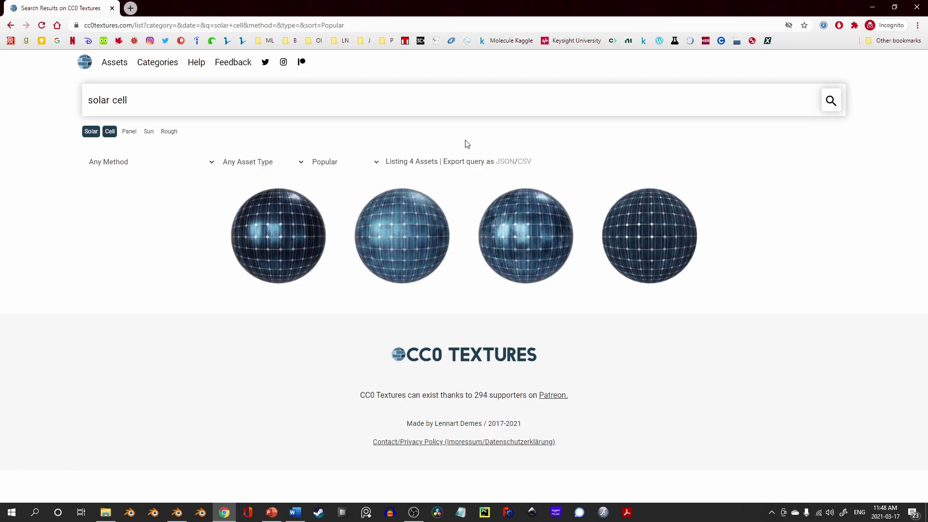
# Switch to the browser and open the third solar cell texture in the CC0 Textures search results
pyautogui.click(515, 252)
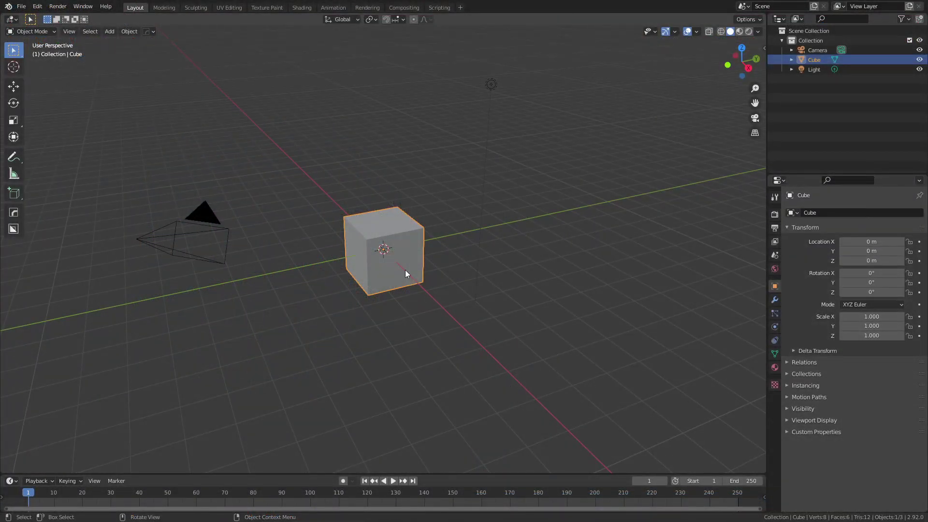
# Switch to Blender and search the add-ons preferences for "node" to check whether Node Wrangler is enabled
pyautogui.click(38, 6)
pyautogui.click(72, 145)
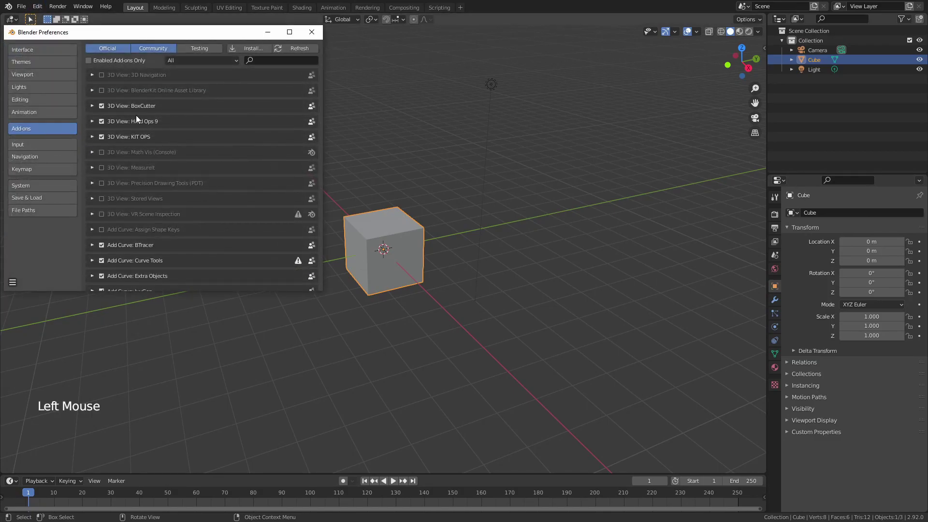
pyautogui.click(289, 59)
pyautogui.write('node')
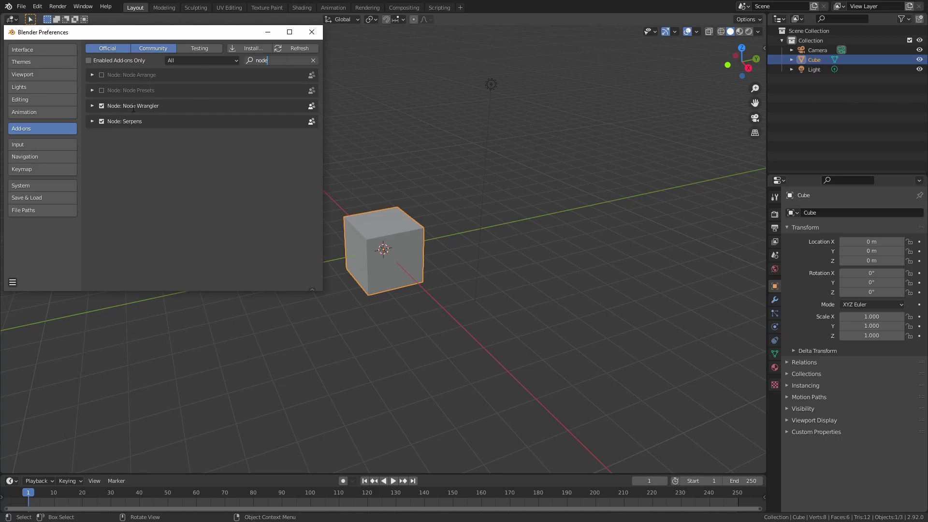
pyautogui.click(387, 283)
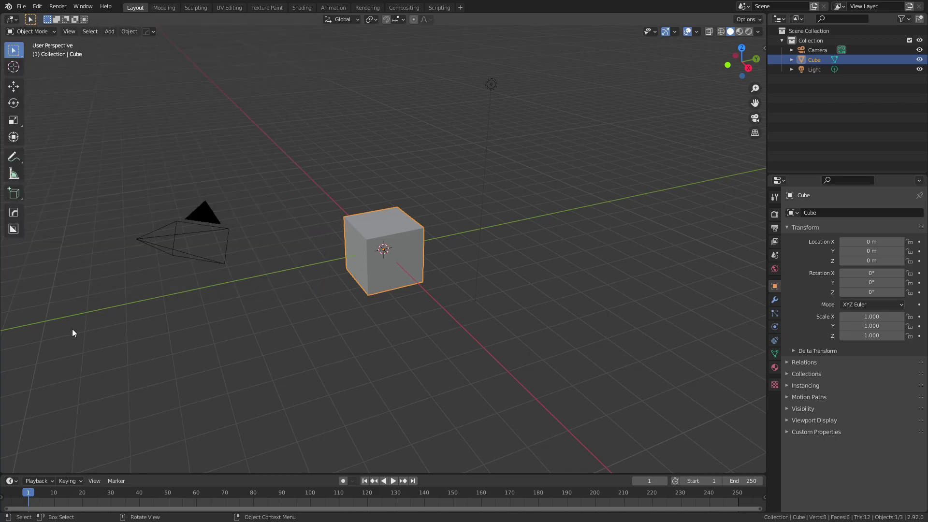
# Split the 3D viewport vertically into two halves and turn one half into a Shader Editor
pyautogui.moveTo(4, 472); pyautogui.dragTo(388, 427)
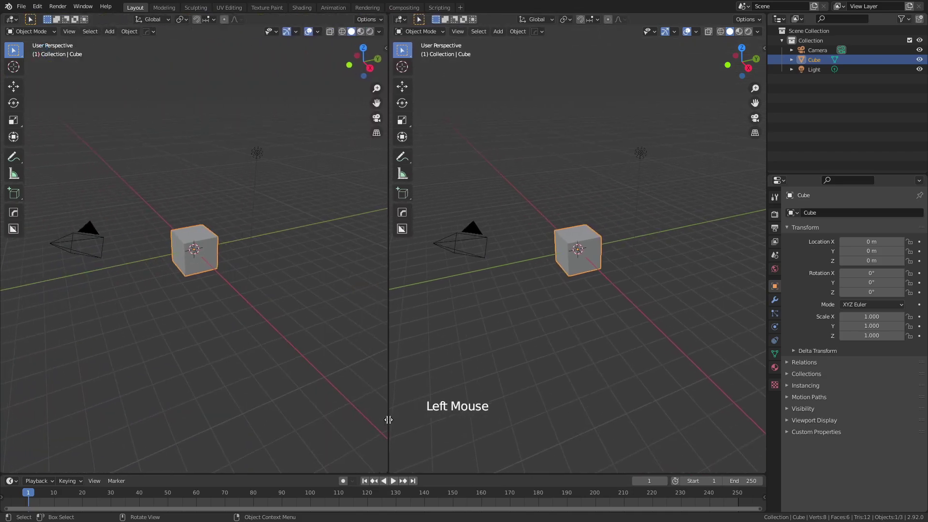
pyautogui.click(11, 19)
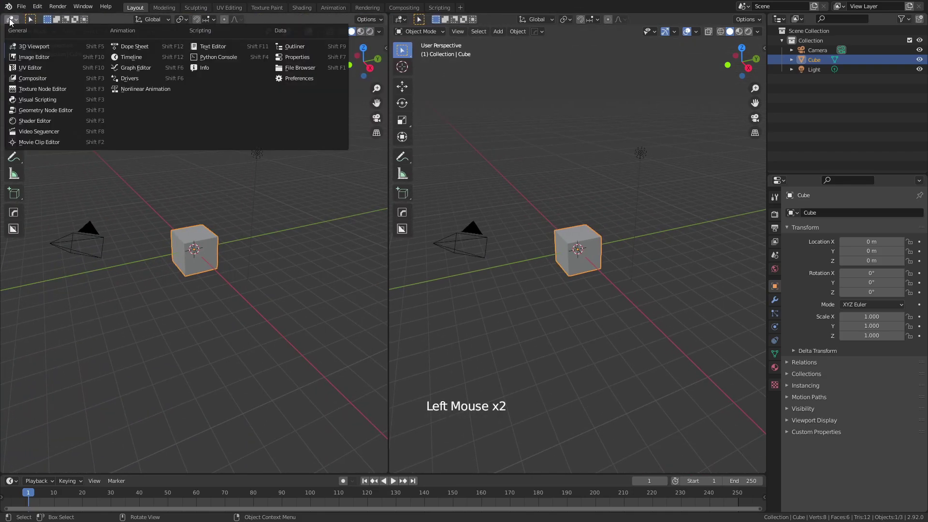
pyautogui.click(35, 121)
# Split the Shader Editor area horizontally and turn its lower half into a UV Editor
pyautogui.click(387, 472)
pyautogui.moveTo(386, 471); pyautogui.dragTo(386, 238)
pyautogui.click(13, 246)
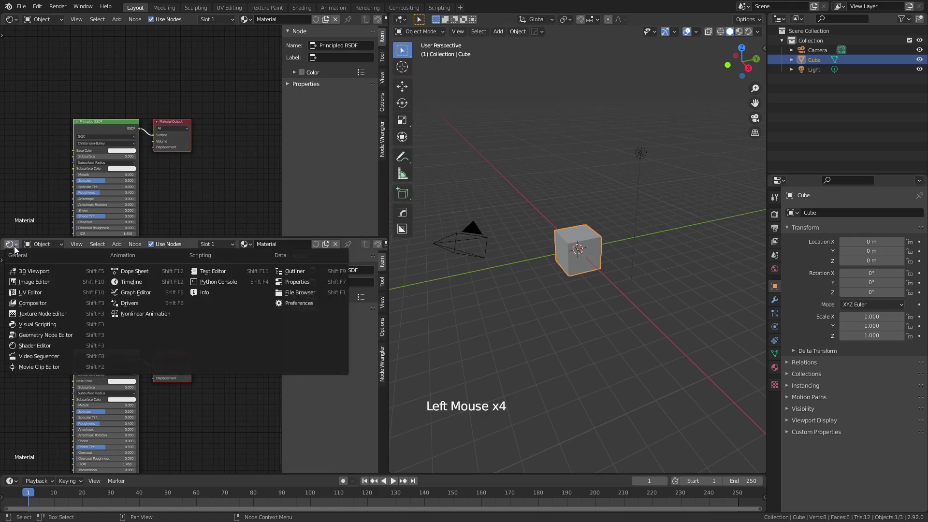
pyautogui.click(32, 292)
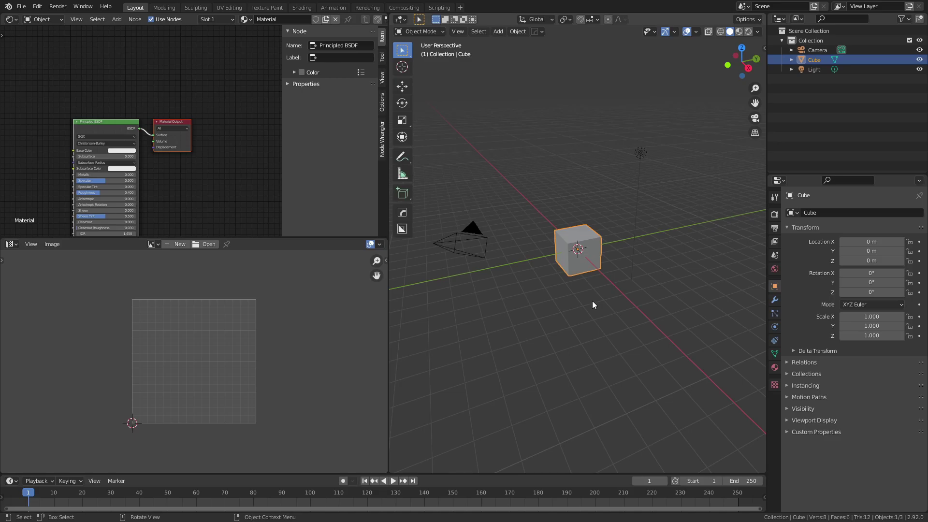
# Enter Edit Mode on the cube, select all of its geometry and look through the UV mapping methods
pyautogui.press('Tab')
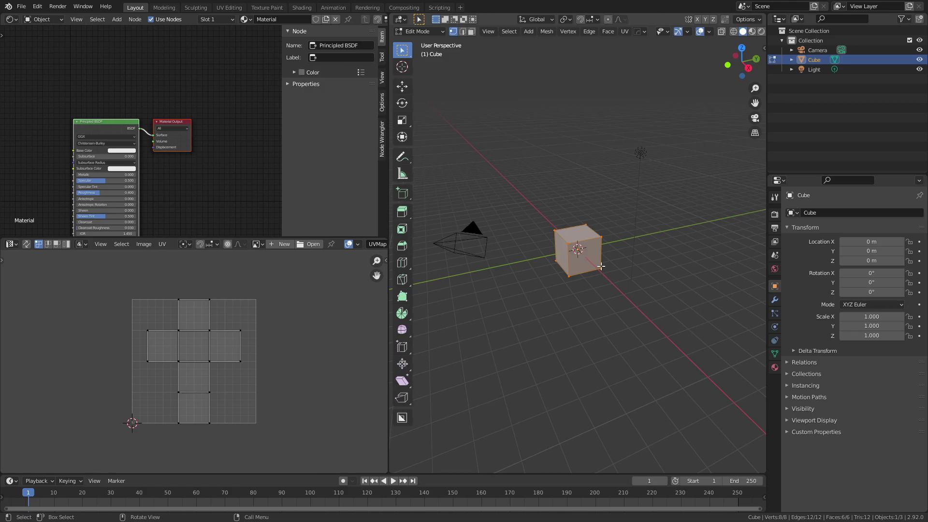
pyautogui.press('a')
pyautogui.press('u')
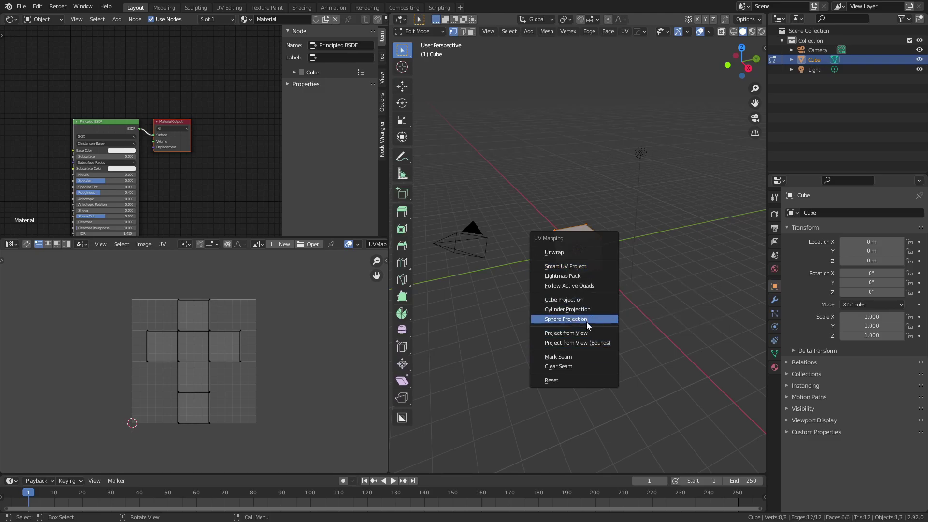
pyautogui.press('Escape')
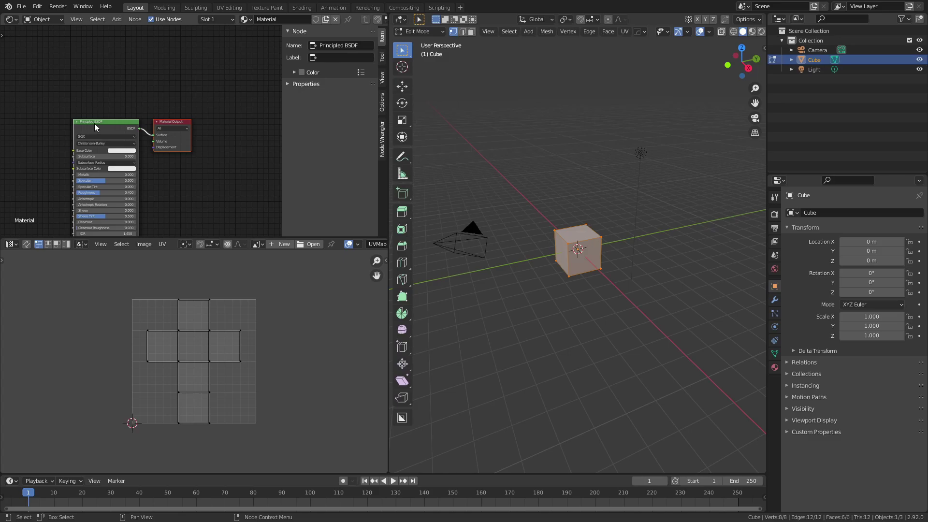
# Replace the cube's existing material with a new one and hide the Shader Editor's sidebar
pyautogui.click(335, 19)
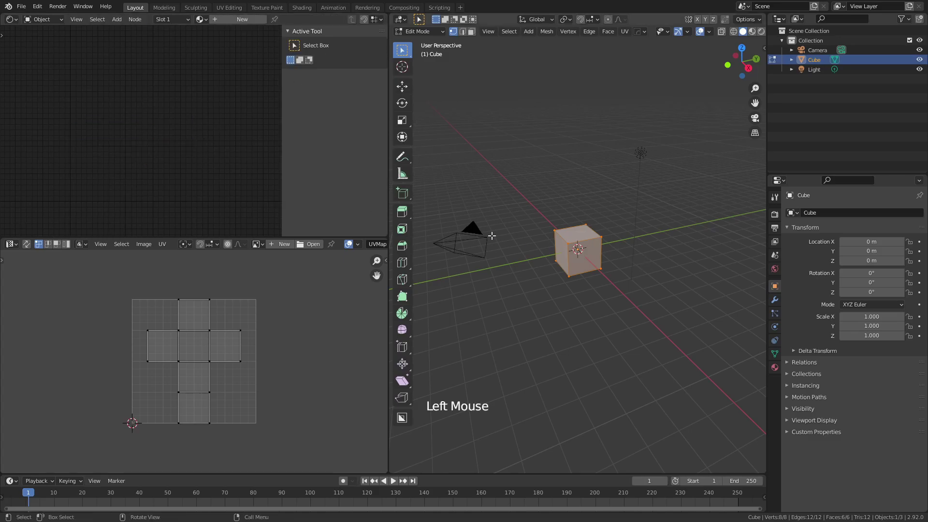
pyautogui.click(236, 20)
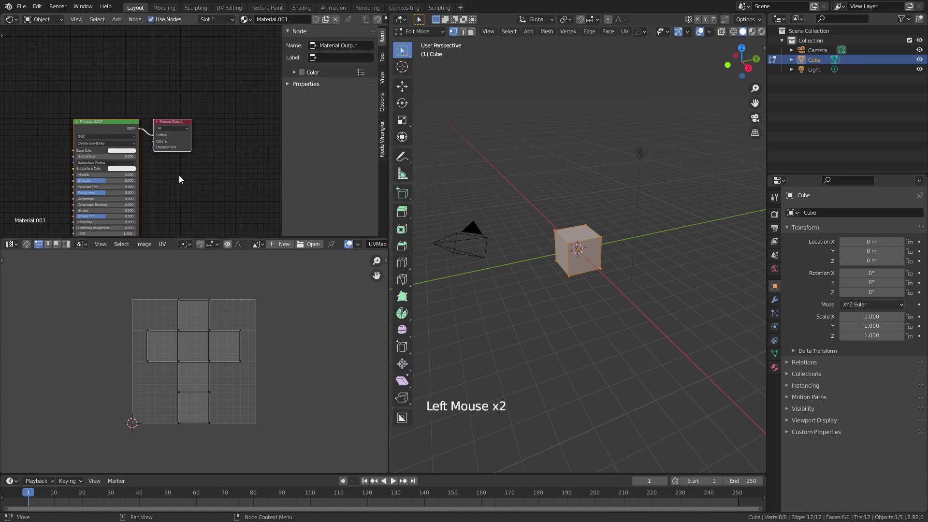
pyautogui.press('n')
pyautogui.moveTo(216, 159); pyautogui.dragTo(280, 109, button='middle')
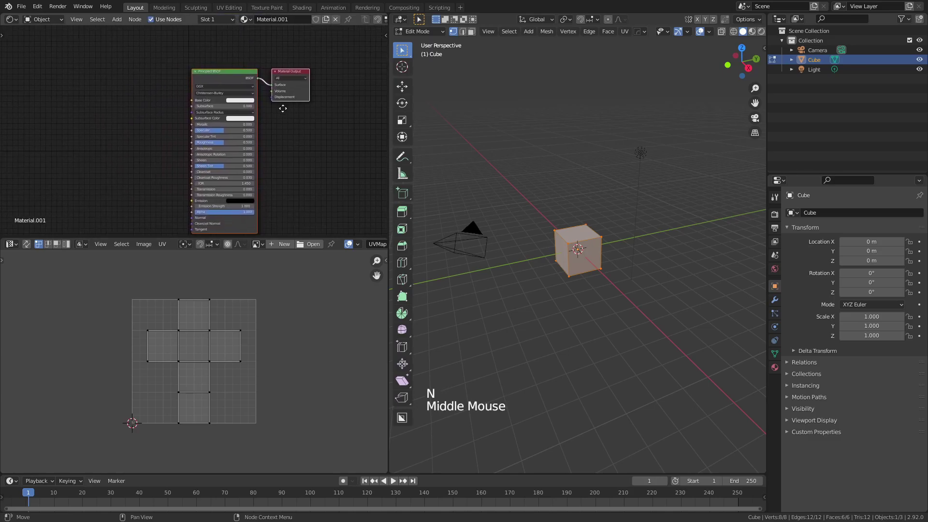
# Enlarge the Shader Editor area downward and move the Principled BSDF node away from the Material Output node
pyautogui.moveTo(372, 237); pyautogui.dragTo(384, 403)
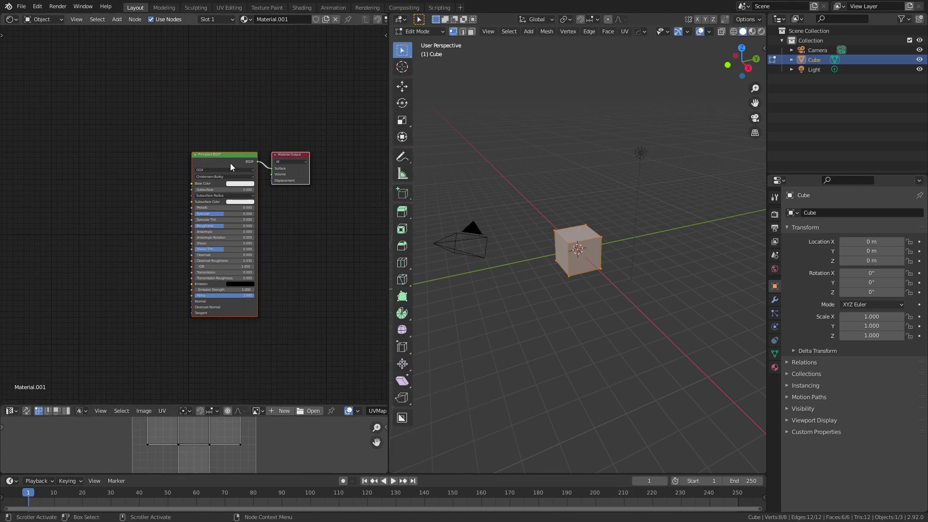
pyautogui.click(227, 155)
pyautogui.moveTo(219, 155); pyautogui.dragTo(197, 150)
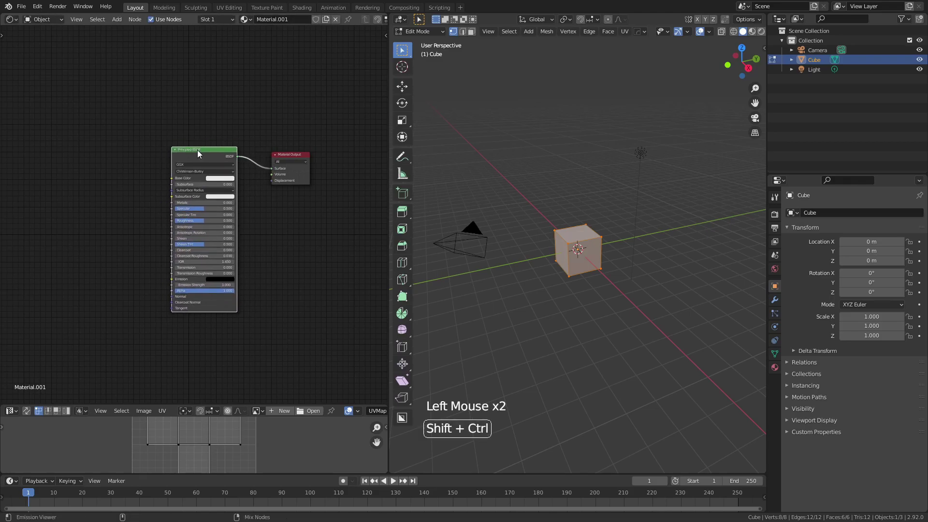
# Run Principled Texture Setup on the Principled BSDF with all five SolarPanel003_2K images from the Solar Cells textures folder
pyautogui.hotkey('ctrl', 'shift', 't')
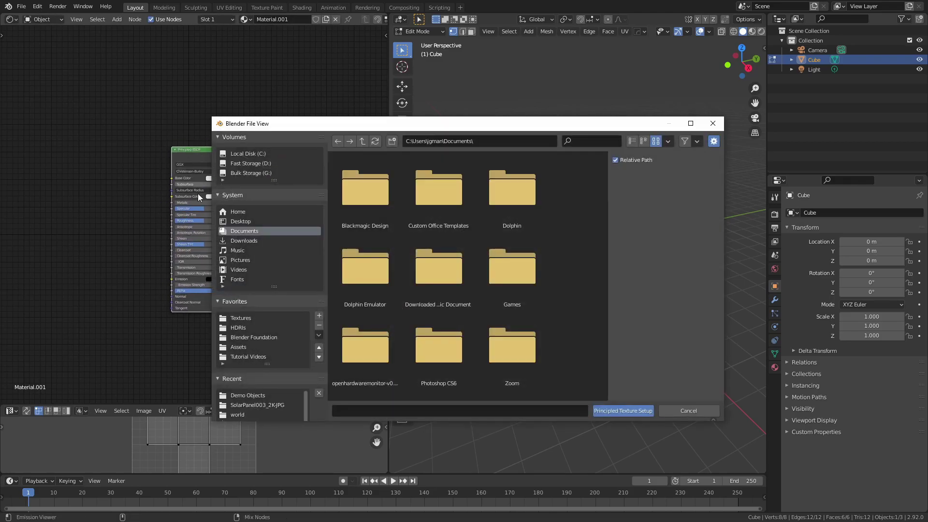
pyautogui.click(238, 323)
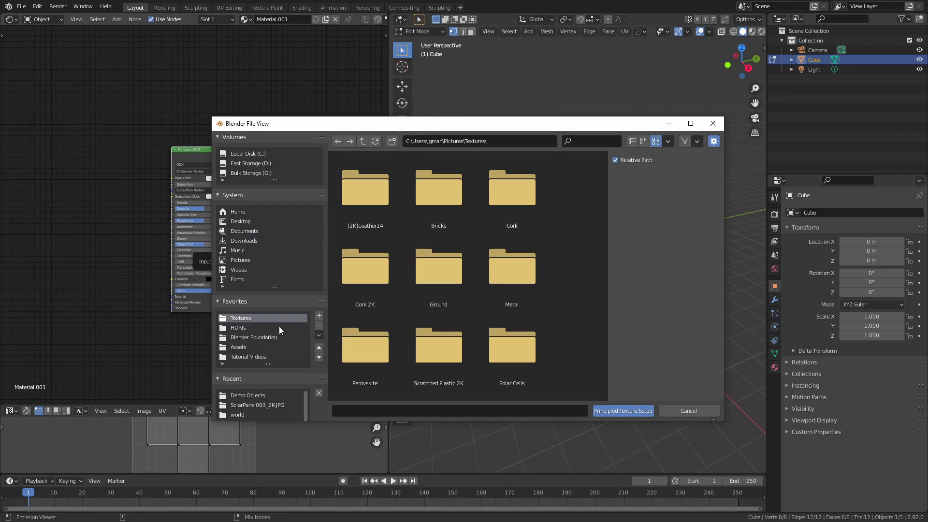
pyautogui.doubleClick(501, 353)
pyautogui.click(457, 217)
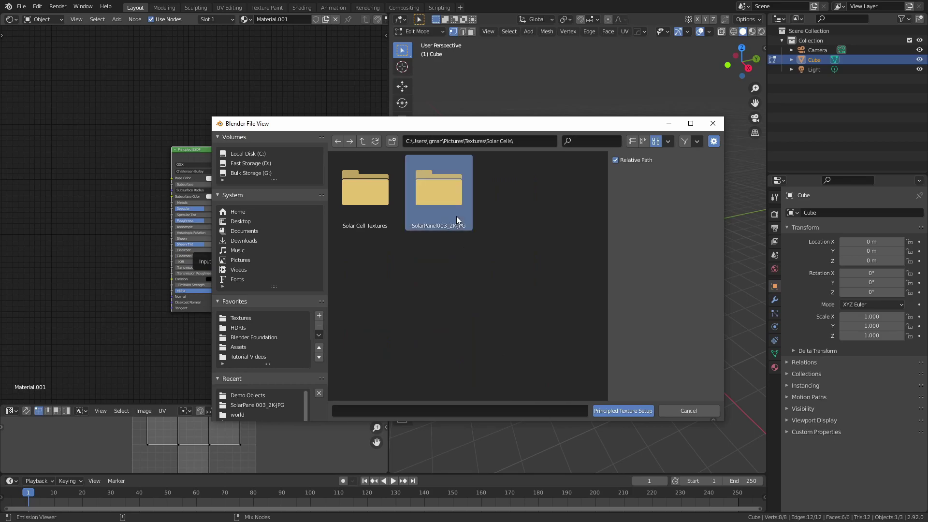
pyautogui.click(457, 217)
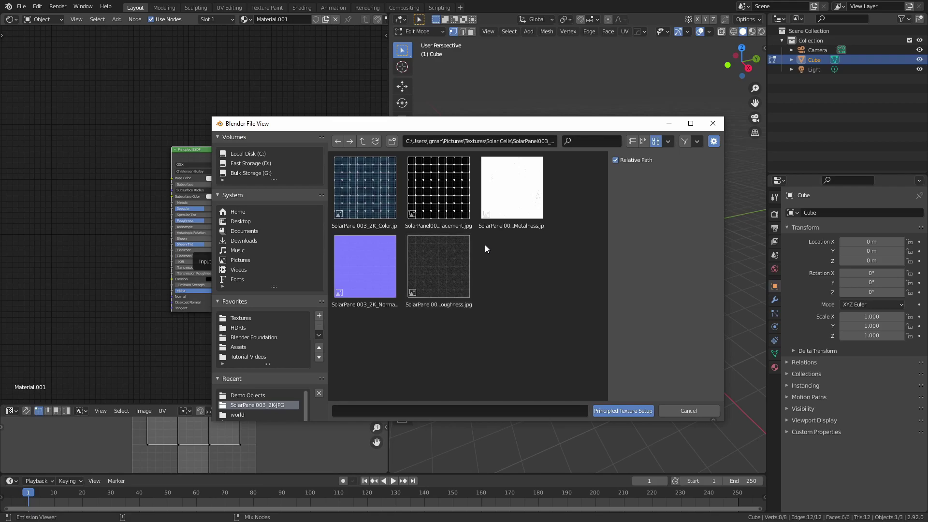
pyautogui.moveTo(563, 322); pyautogui.dragTo(349, 196)
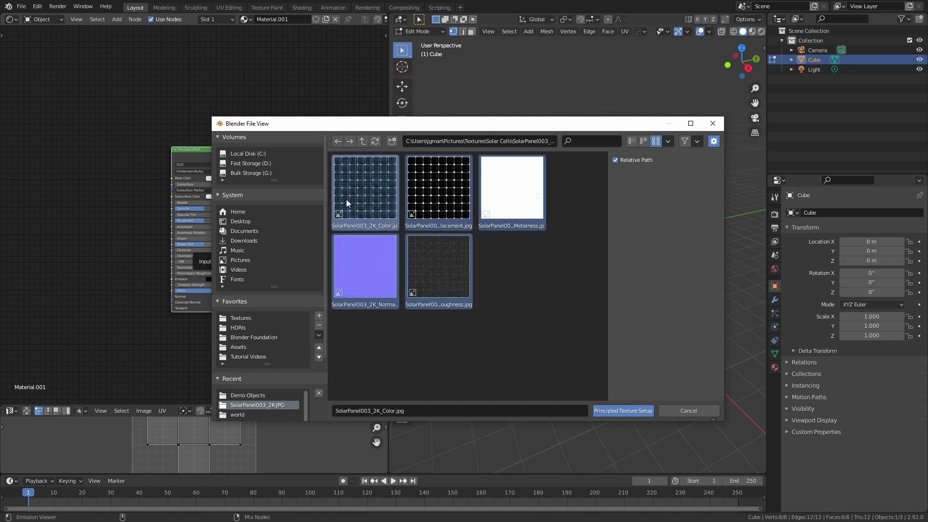
pyautogui.click(624, 411)
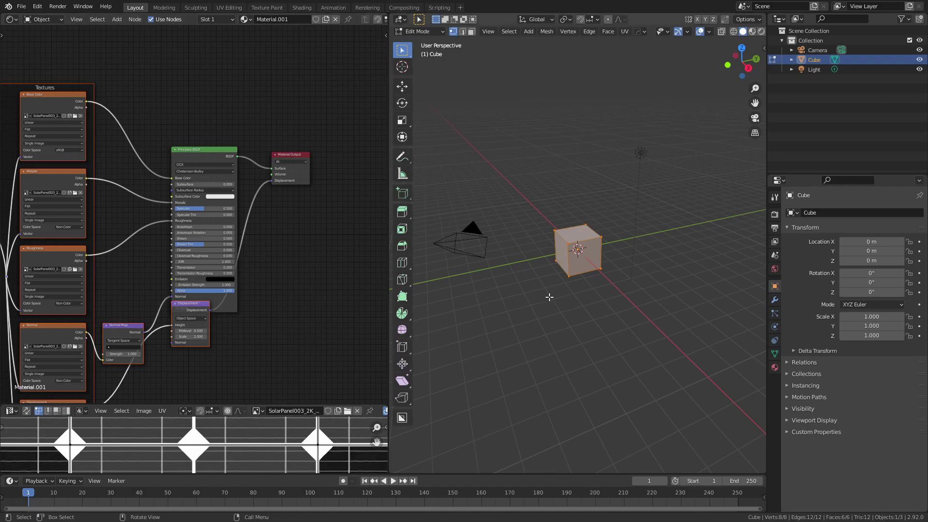
# Return the cube to Object Mode, switch the viewport to Material Preview shading and fit the whole node tree in view
pyautogui.press('Tab')
pyautogui.press('z')
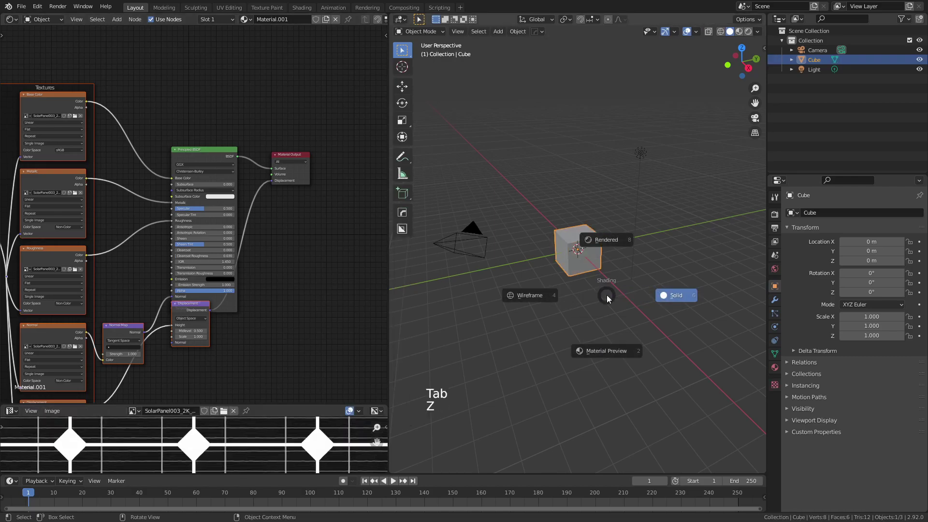
pyautogui.click(599, 351)
pyautogui.scroll(7, 594, 305)
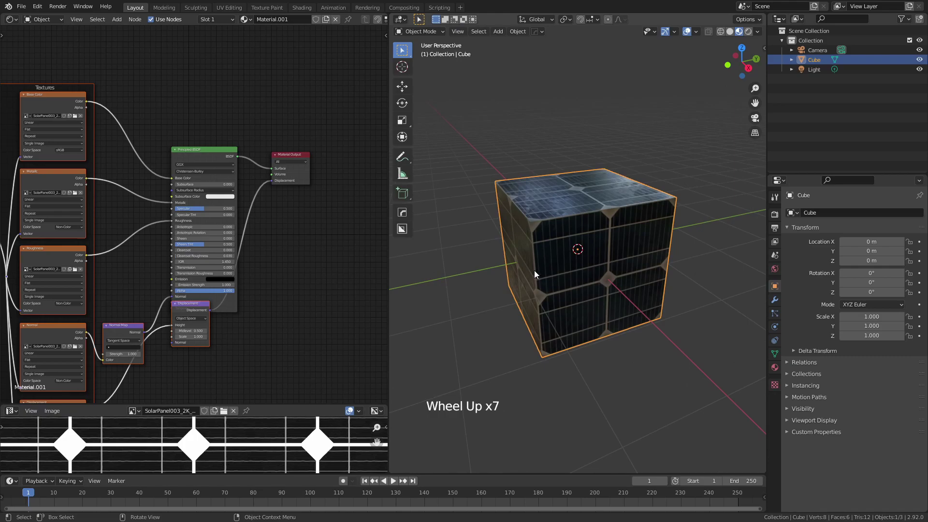
pyautogui.press('Home')
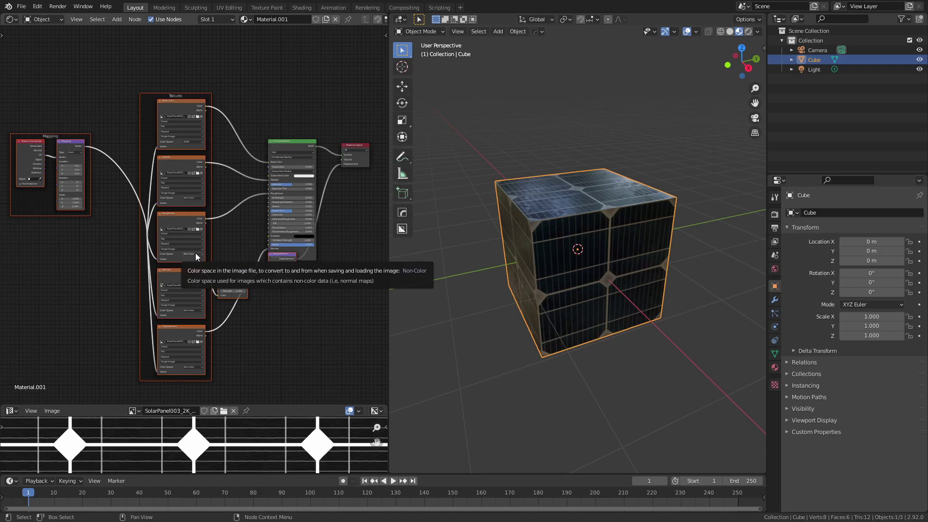
# Set up a glTF 2.0 export of the cube into the Demo Objects folder with the file name Solar Cell Cube
pyautogui.click(562, 234)
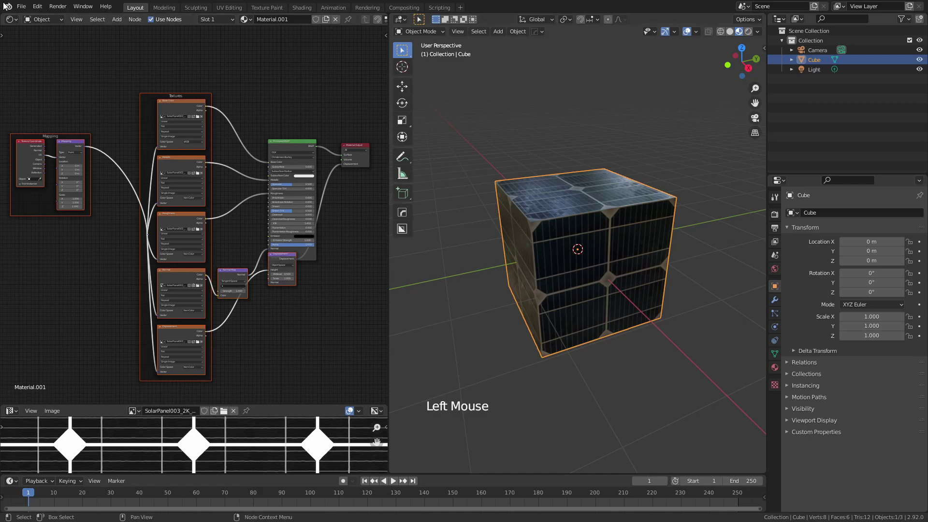
pyautogui.click(21, 7)
pyautogui.moveTo(65, 146)
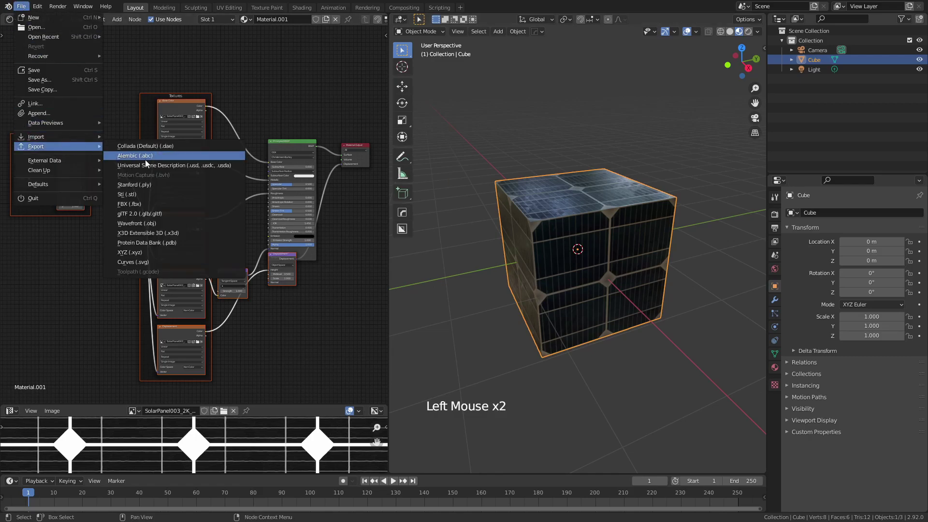
pyautogui.click(177, 214)
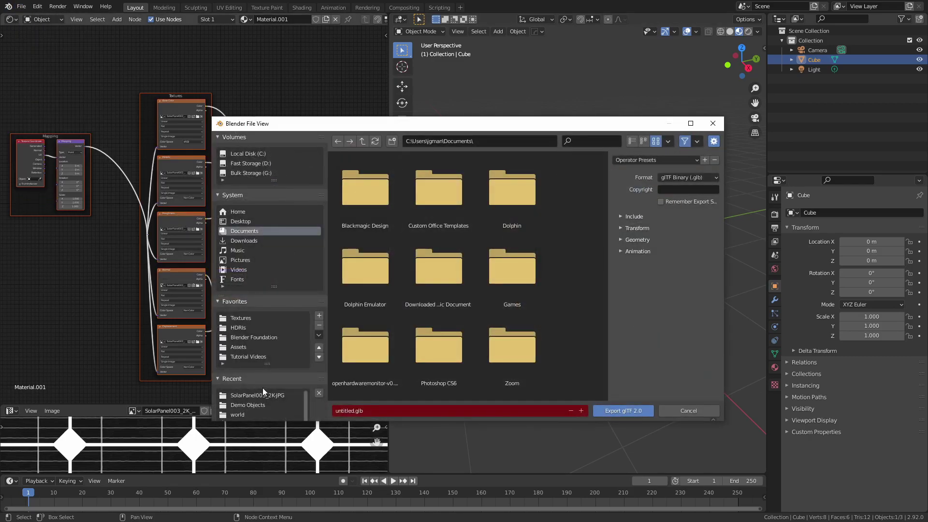
pyautogui.click(261, 406)
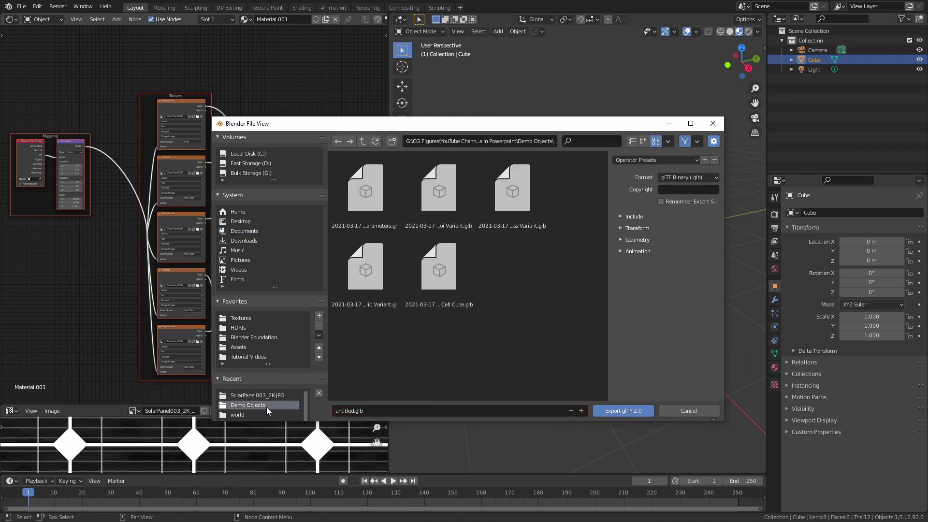
pyautogui.click(382, 411)
pyautogui.write('Solar C')
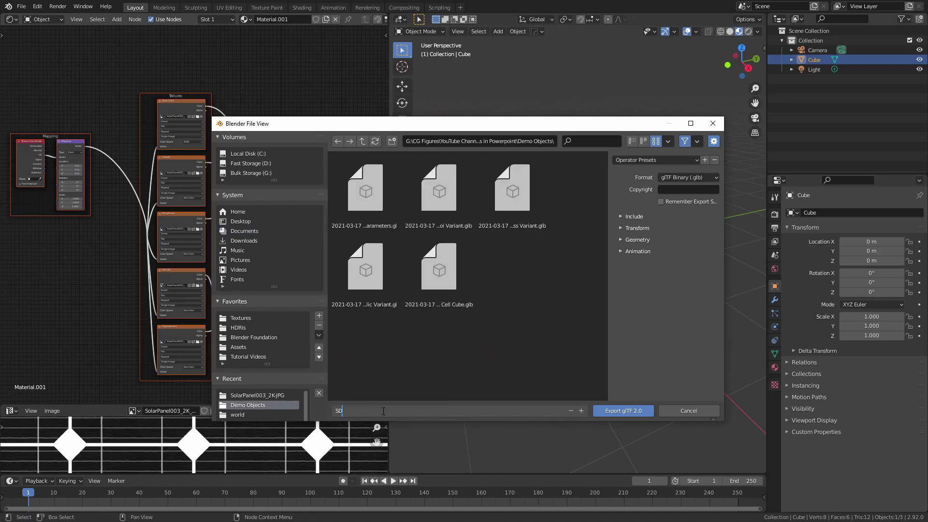
pyautogui.write('ell Cube')
pyautogui.press('Return')
# Limit the glTF export to selected objects, look through the transform, geometry and animation options, and export the file
pyautogui.click(629, 216)
pyautogui.moveTo(547, 126); pyautogui.dragTo(289, 101)
pyautogui.click(403, 206)
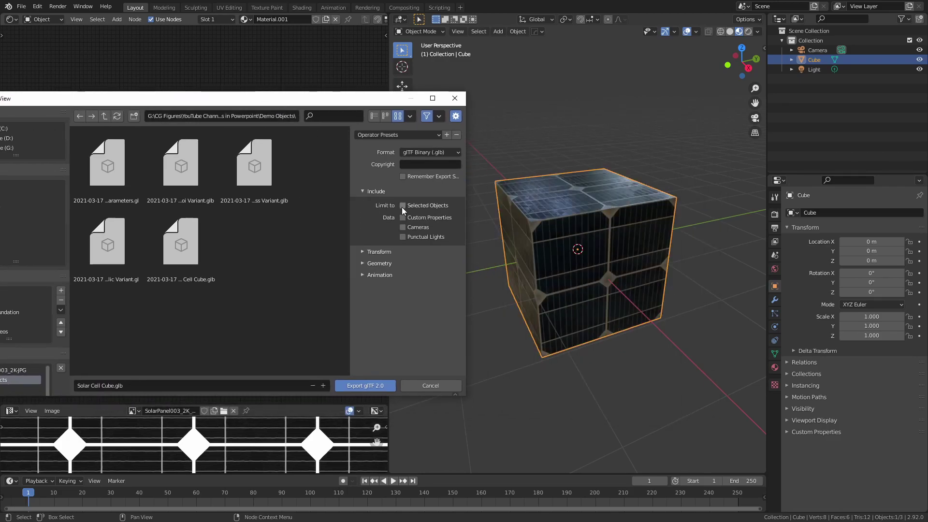
pyautogui.click(362, 252)
pyautogui.click(364, 279)
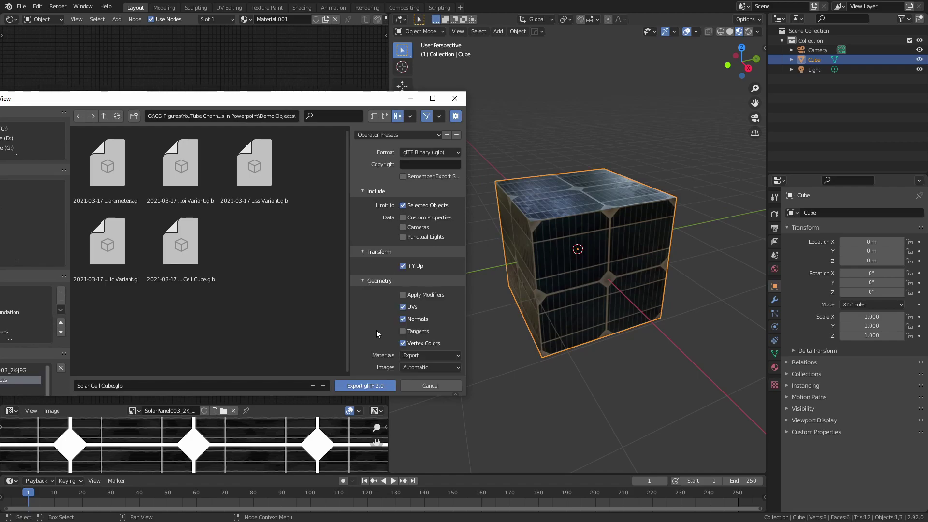
pyautogui.scroll(-2, 386, 327)
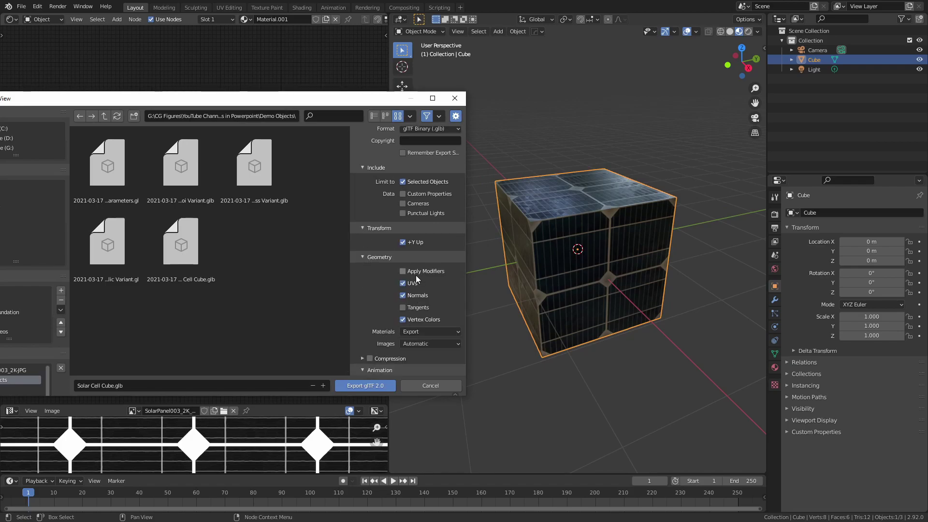
pyautogui.click(370, 370)
pyautogui.click(363, 385)
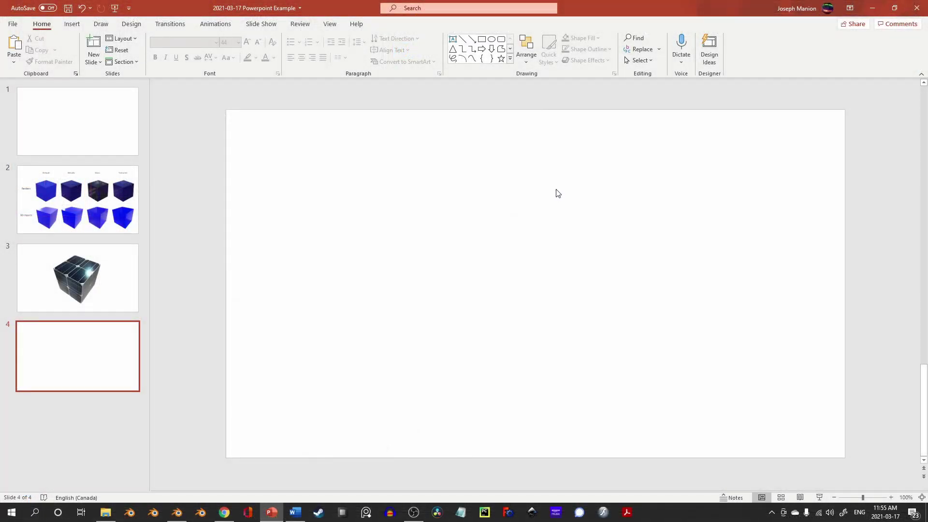
# Switch to PowerPoint and insert the Solar Cell Cube 3D model from the Demo Objects folder on blank slide 4
pyautogui.click(72, 23)
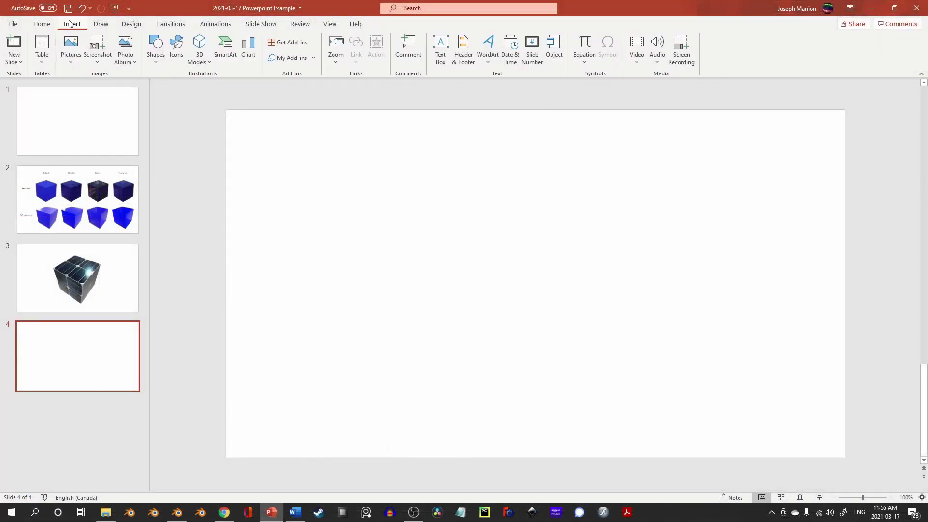
pyautogui.click(206, 59)
pyautogui.click(218, 88)
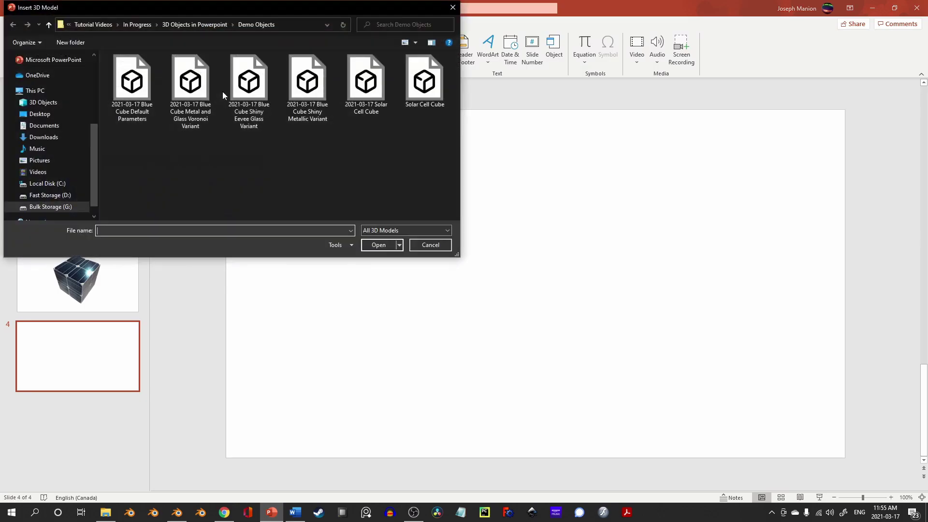
pyautogui.doubleClick(424, 81)
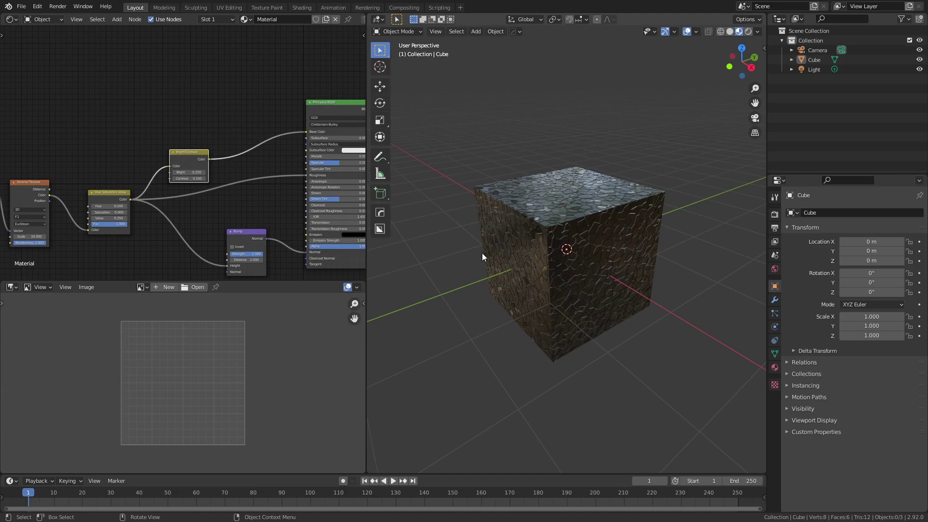
pyautogui.scroll(-6, 180, 209)
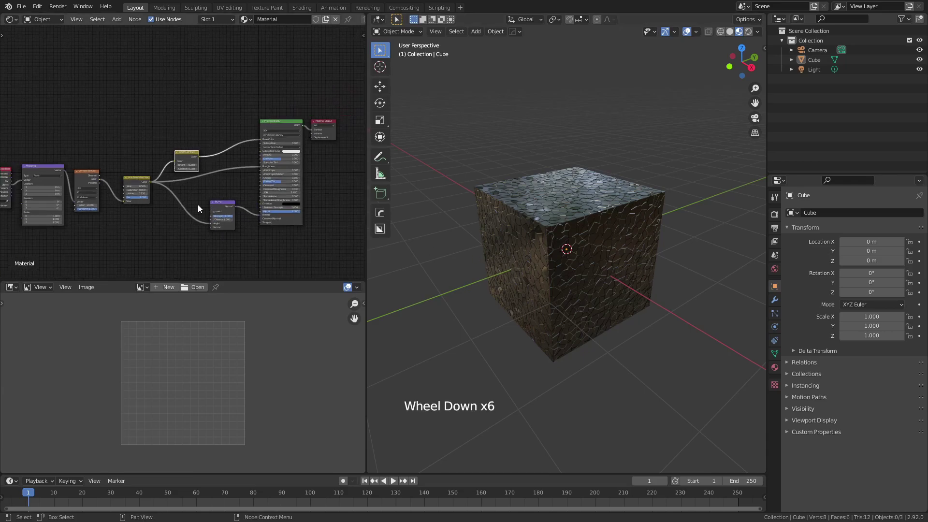
pyautogui.moveTo(107, 193); pyautogui.dragTo(143, 207, button='middle')
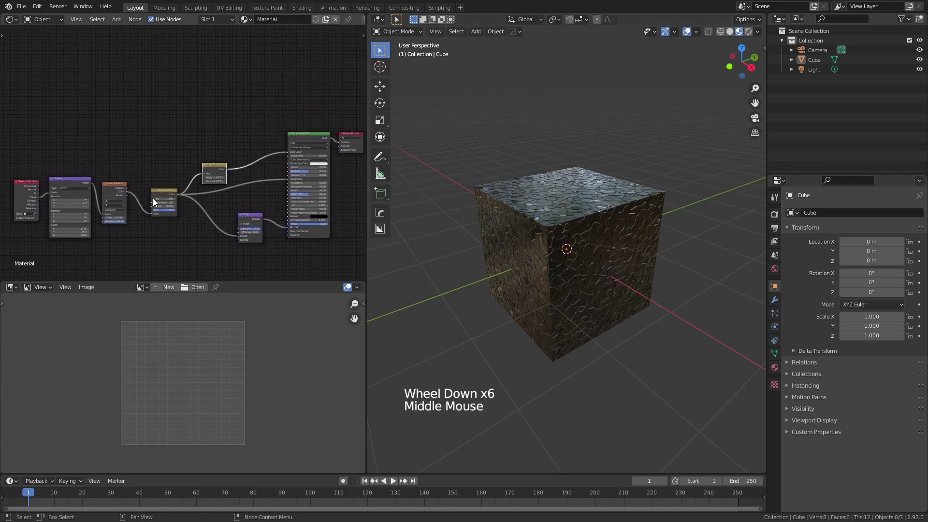
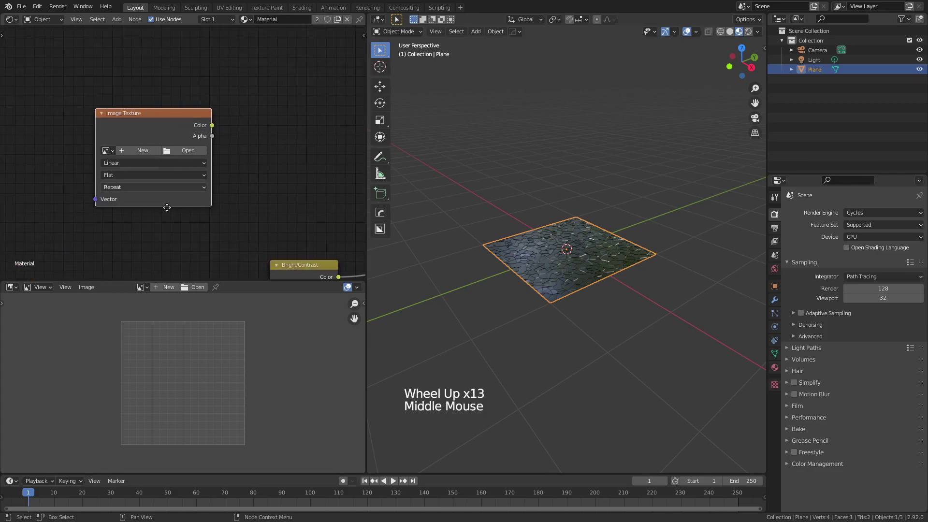
# Create a blank 2048 × 2048 px image named Perovskite_2K_Color in the Image Texture node and shift the node slightly aside
pyautogui.scroll(2, 191, 199)
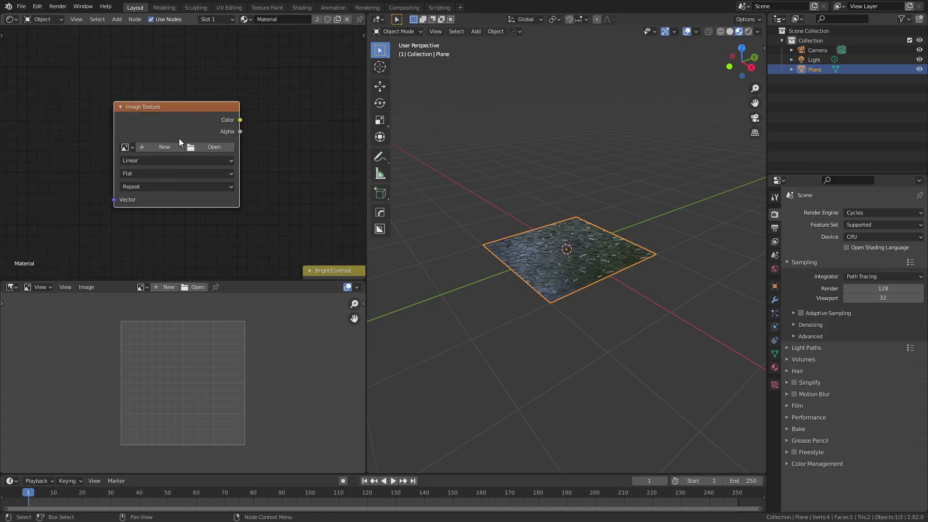
pyautogui.click(165, 146)
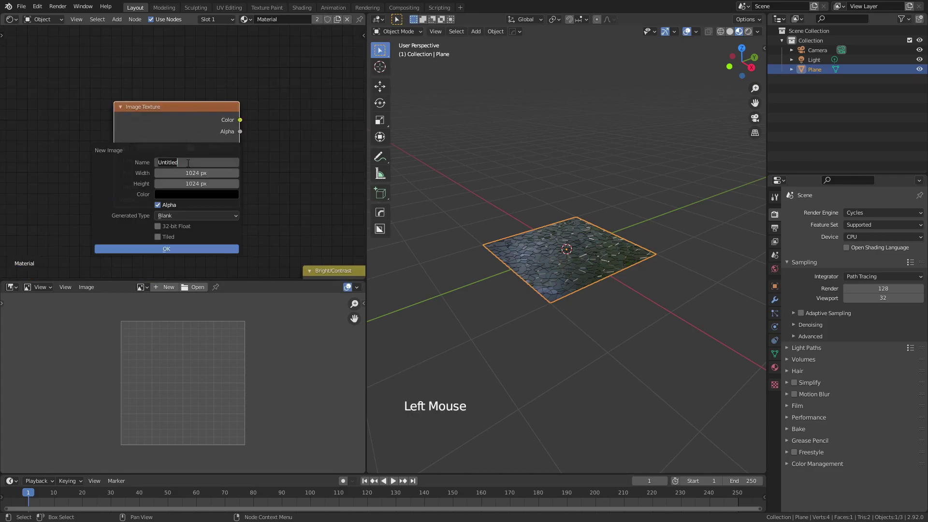
pyautogui.write('Per')
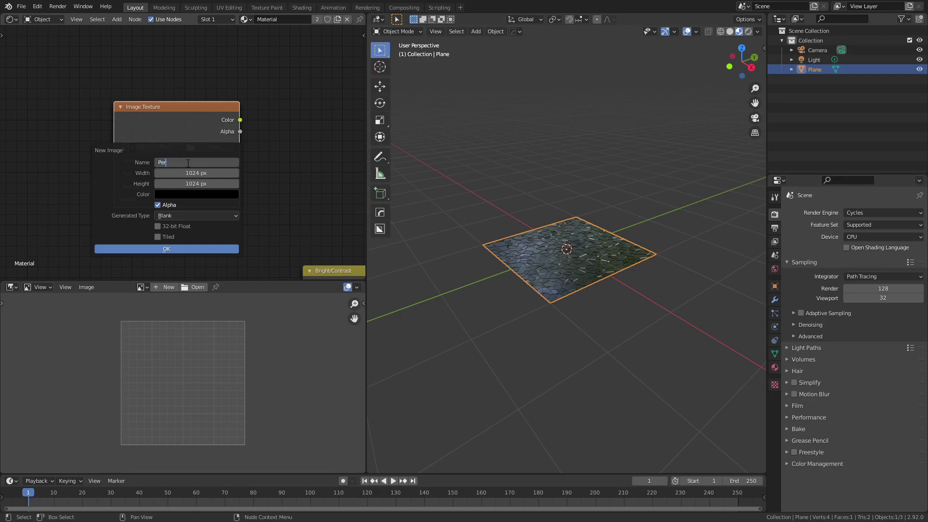
pyautogui.write('ovskite_2K_Color')
pyautogui.press('Return')
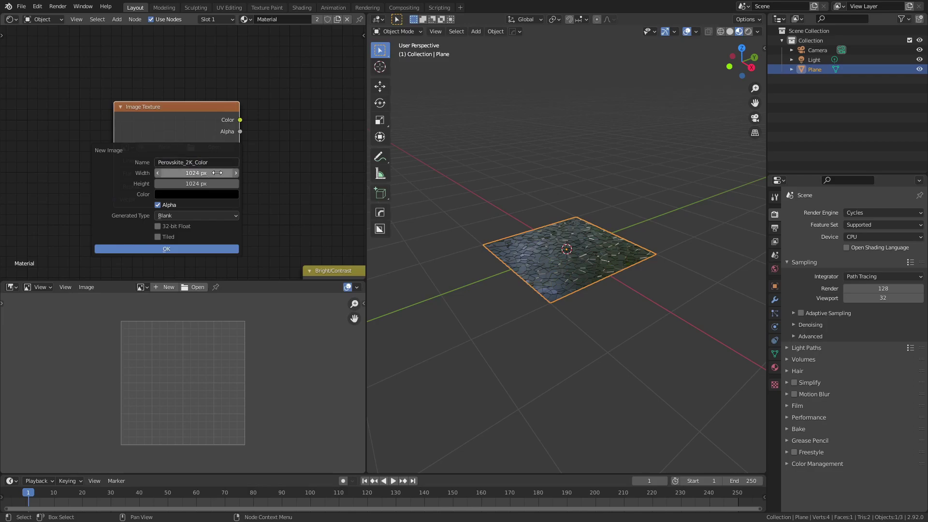
pyautogui.moveTo(217, 173); pyautogui.dragTo(217, 184)
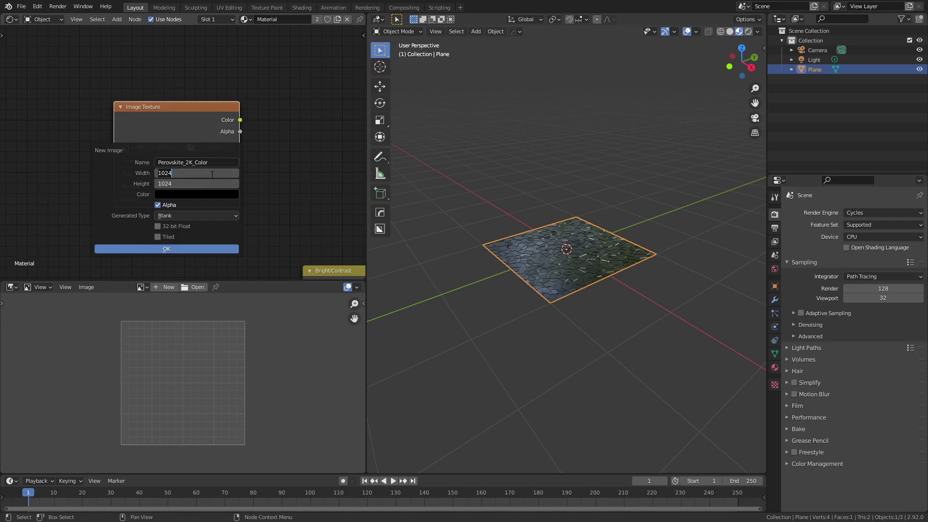
pyautogui.write('2048')
pyautogui.press('Return')
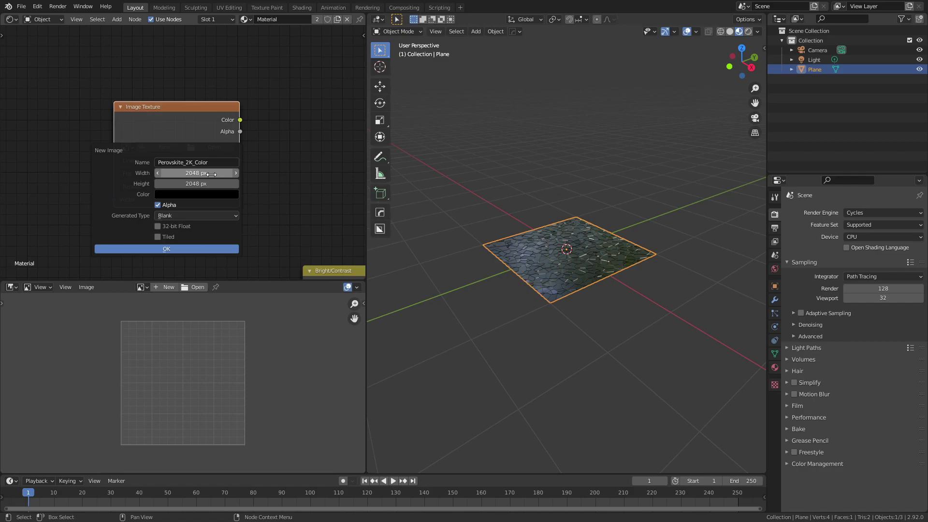
pyautogui.press('Return')
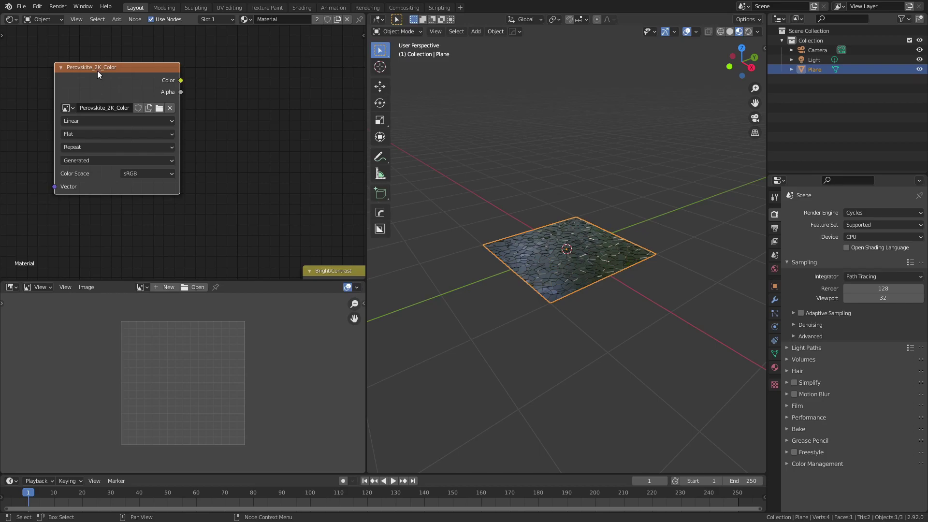
pyautogui.moveTo(97, 71); pyautogui.dragTo(83, 66)
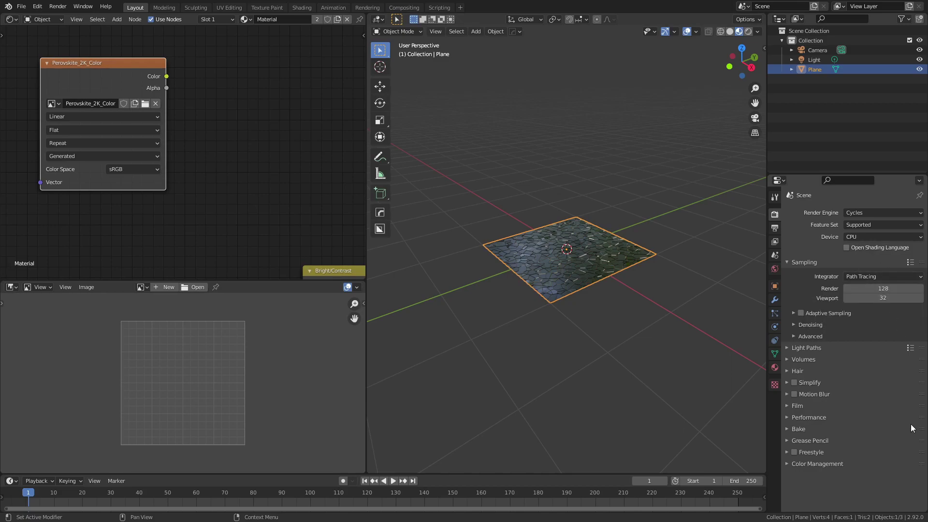
# Set the bake type to Diffuse with only the Color contribution, without direct and indirect light, and bake it to the image
pyautogui.click(798, 428)
pyautogui.scroll(-4, 898, 419)
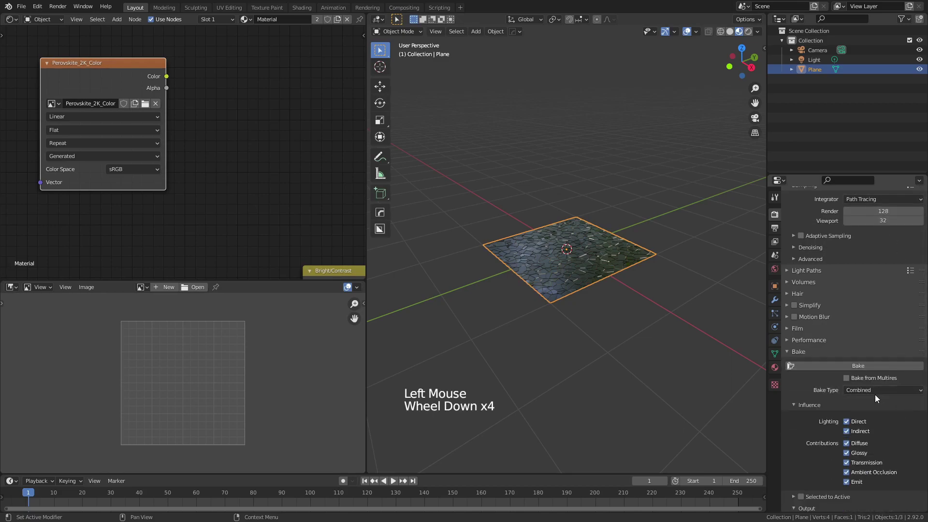
pyautogui.click(874, 390)
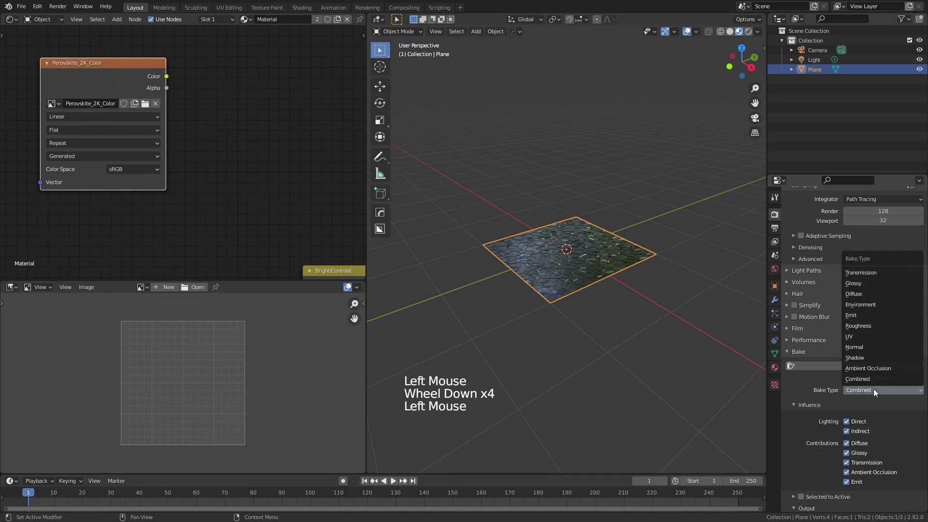
pyautogui.click(858, 295)
pyautogui.click(847, 432)
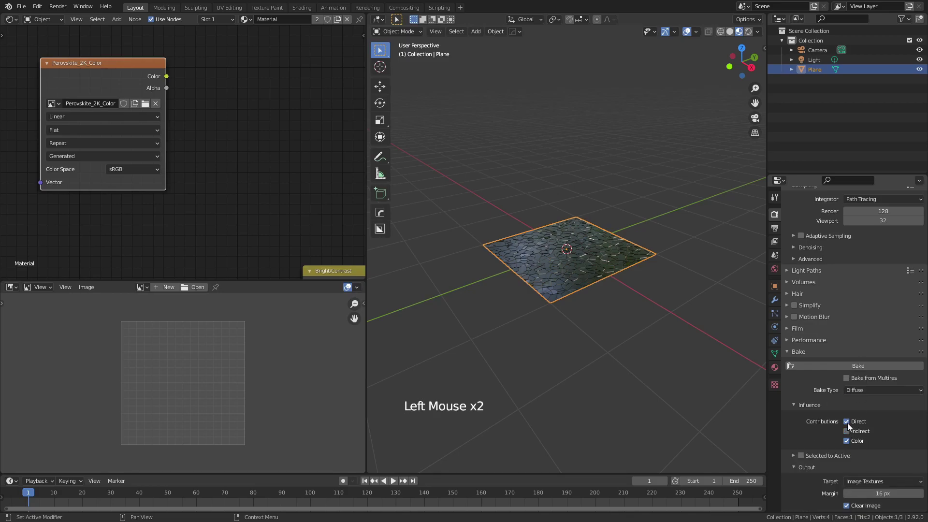
pyautogui.click(847, 422)
pyautogui.scroll(-4, 895, 421)
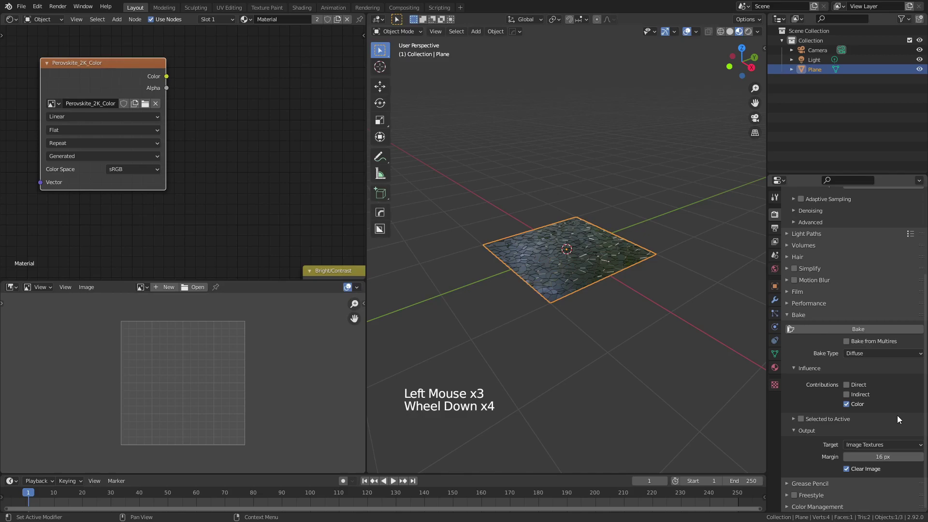
pyautogui.click(864, 329)
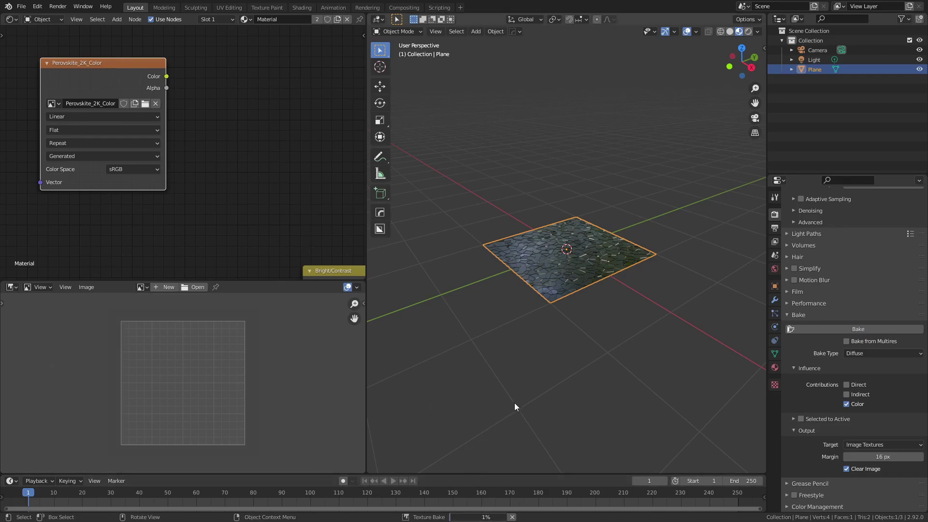
# Try to save the baked color image as Perovskite_2K_Color.png in the Demo Objects folder
pyautogui.doubleClick(49, 361)
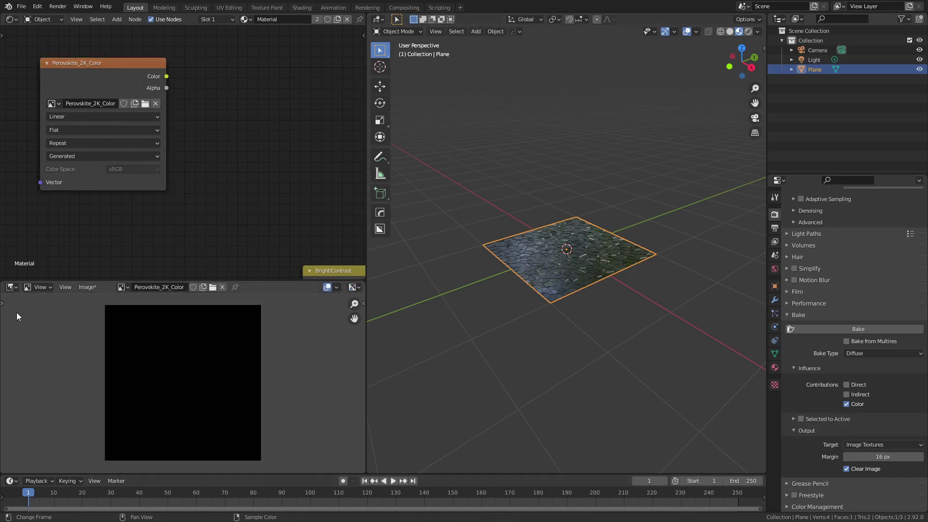
pyautogui.click(13, 291)
pyautogui.click(122, 287)
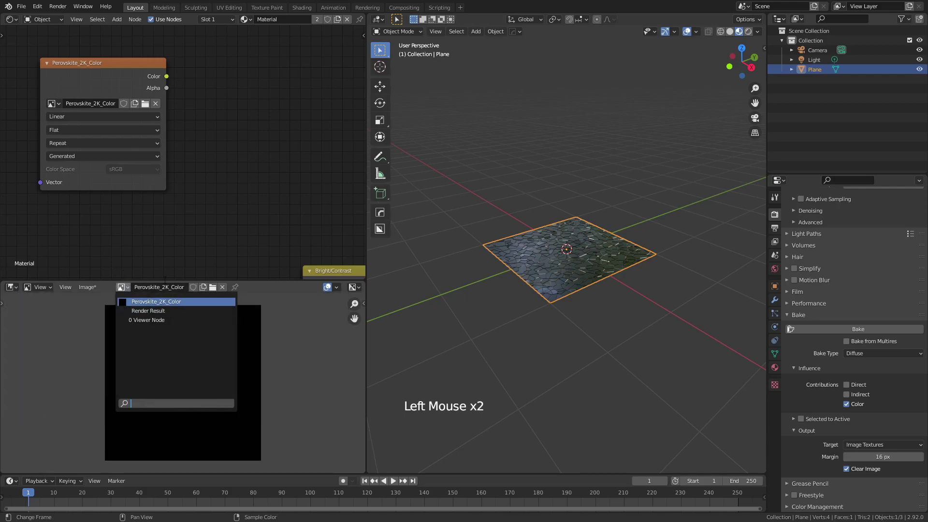
pyautogui.click(85, 287)
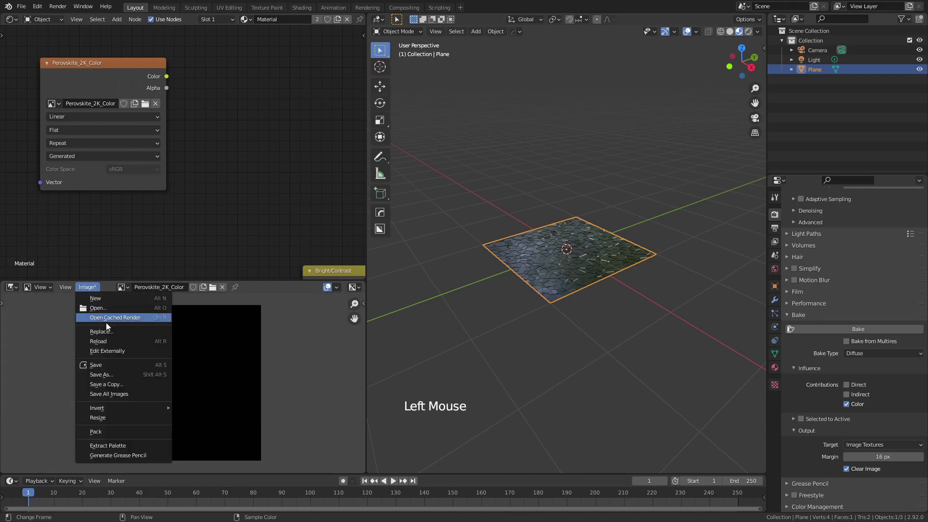
pyautogui.click(122, 375)
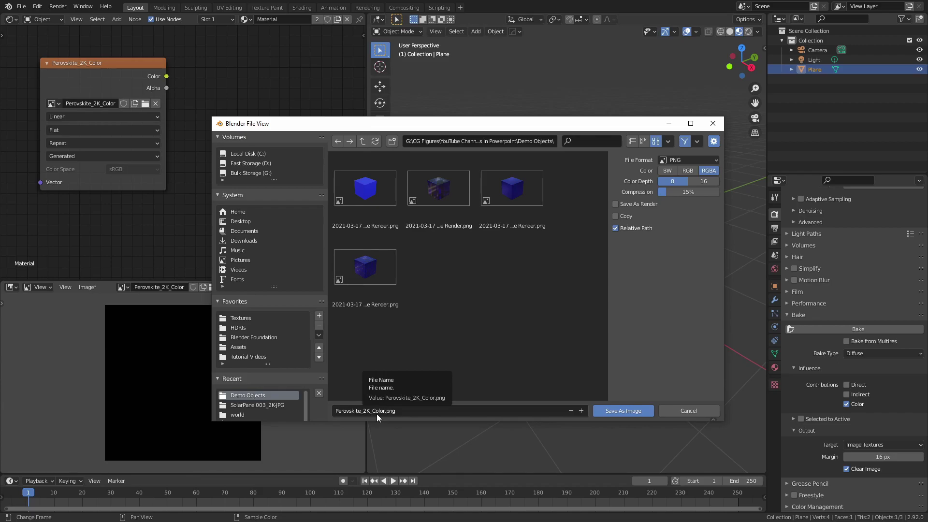
pyautogui.click(606, 413)
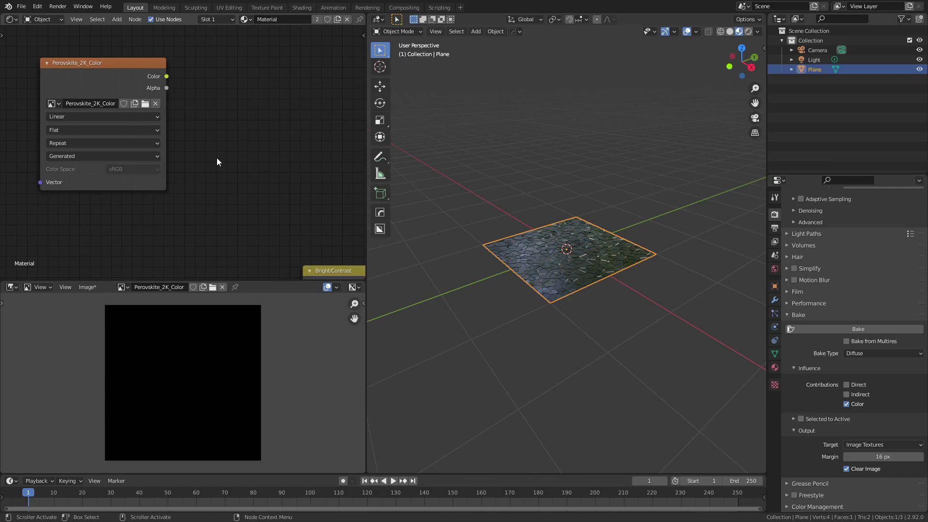
# Add a second Image Texture node with a new blank 2048 × 2048 px image named Perovskite_2K_Roughness
pyautogui.click(232, 156)
pyautogui.hotkey('shift', 'a')
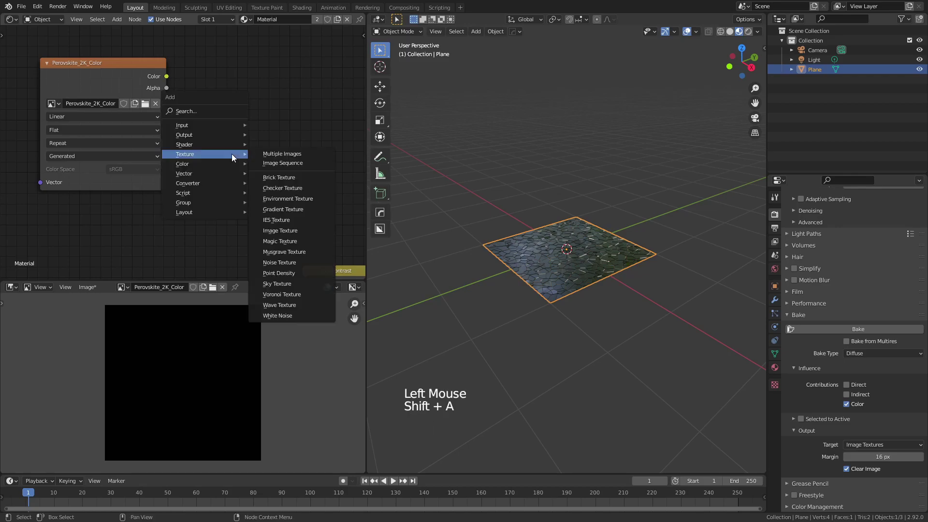
pyautogui.click(283, 230)
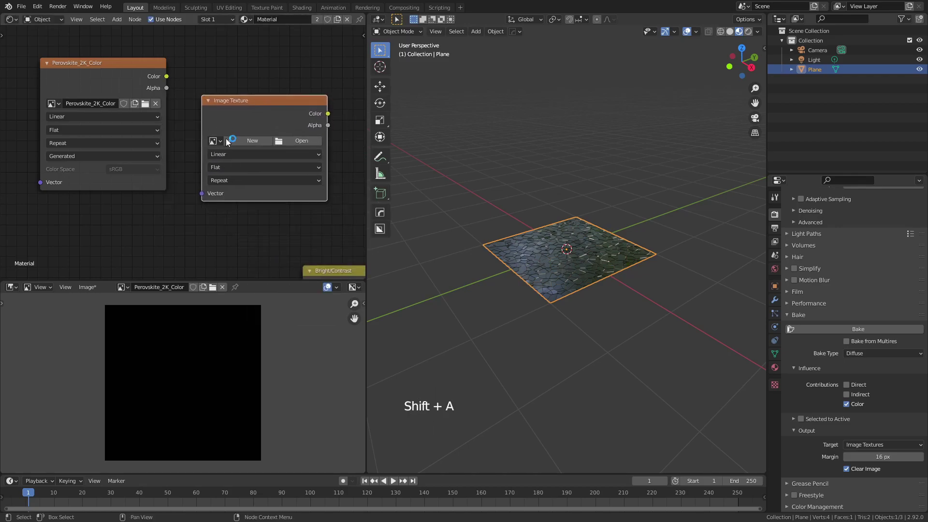
pyautogui.click(225, 139)
pyautogui.click(233, 141)
pyautogui.click(249, 159)
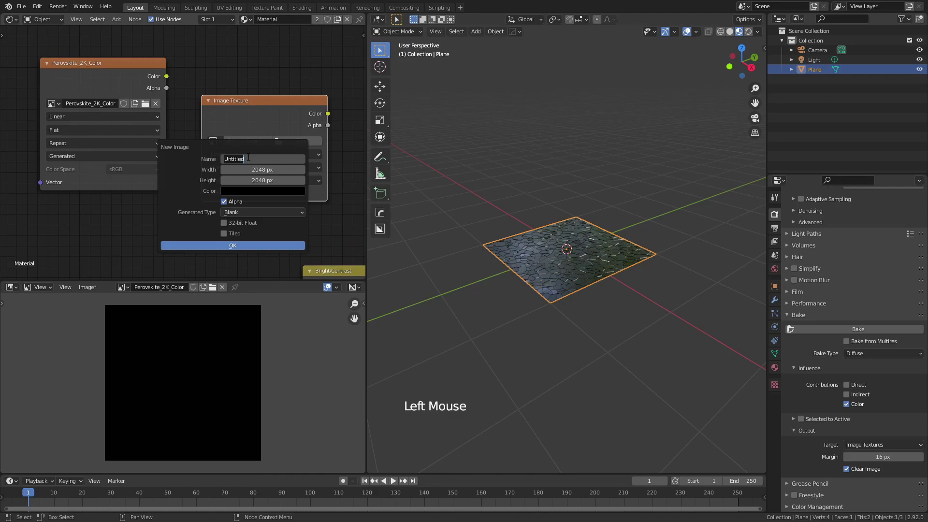
pyautogui.write('Pero')
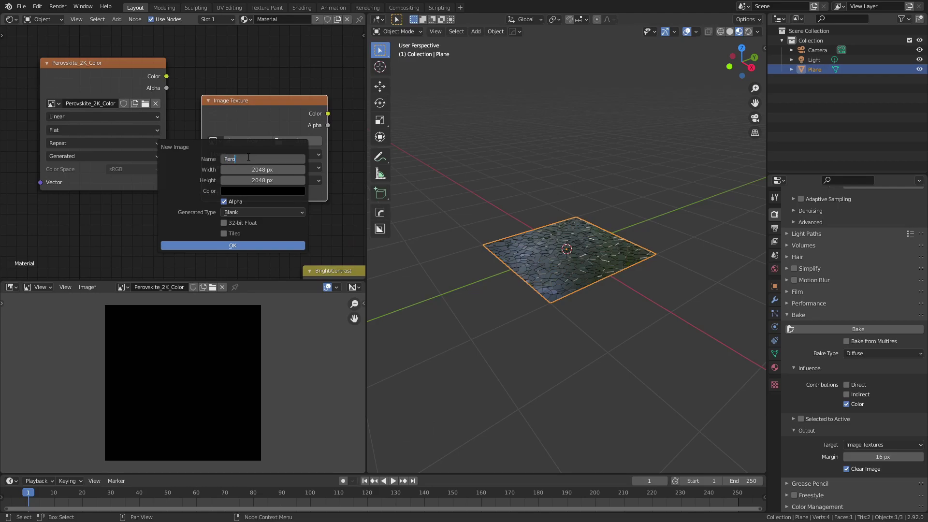
pyautogui.write('vskite_2K')
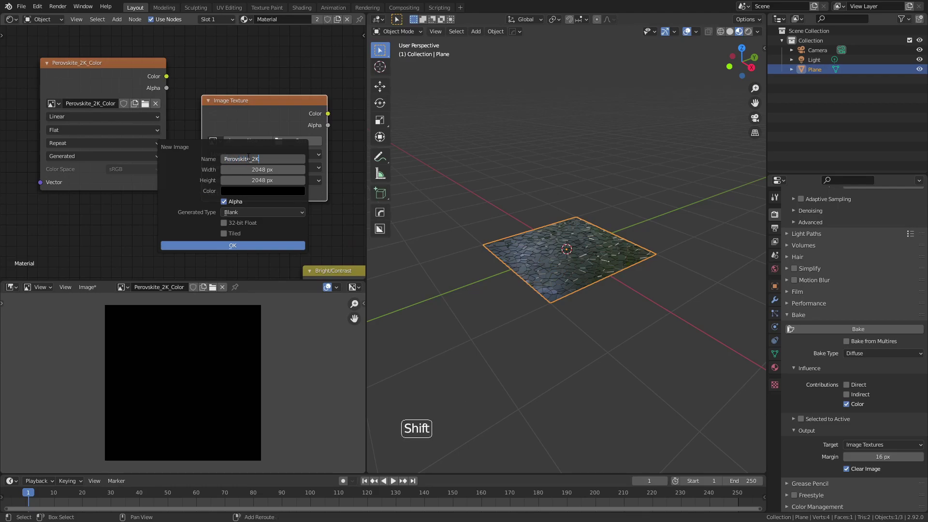
pyautogui.write('_Roughness')
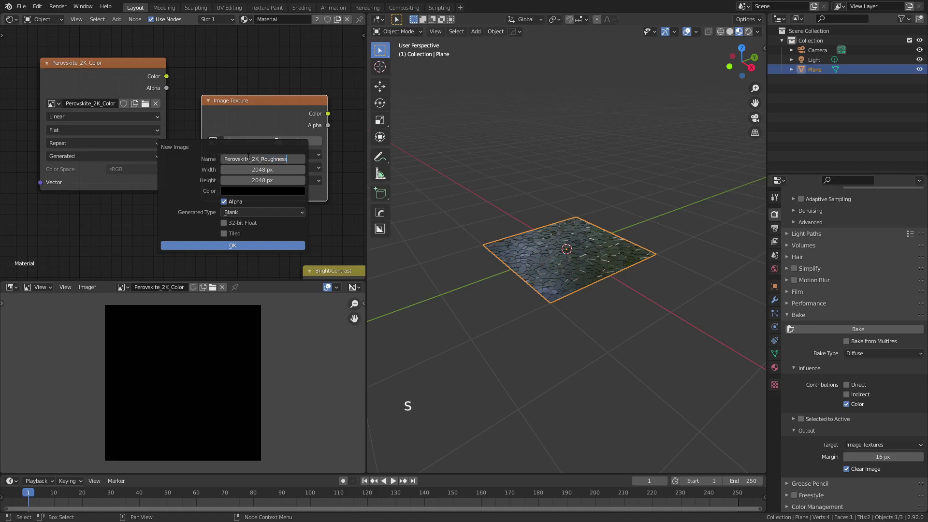
pyautogui.click(198, 248)
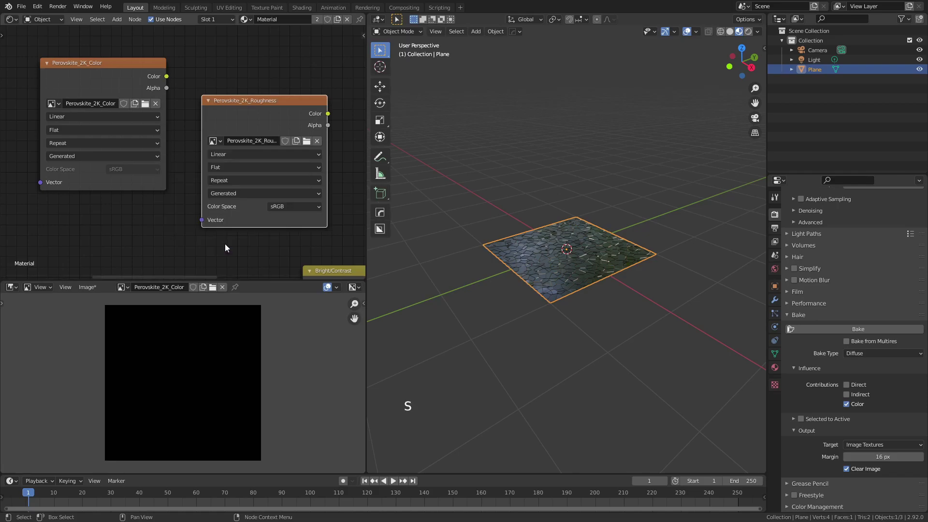
# Set the roughness image's color space to Non-Color and shift its node slightly upward
pyautogui.click(286, 208)
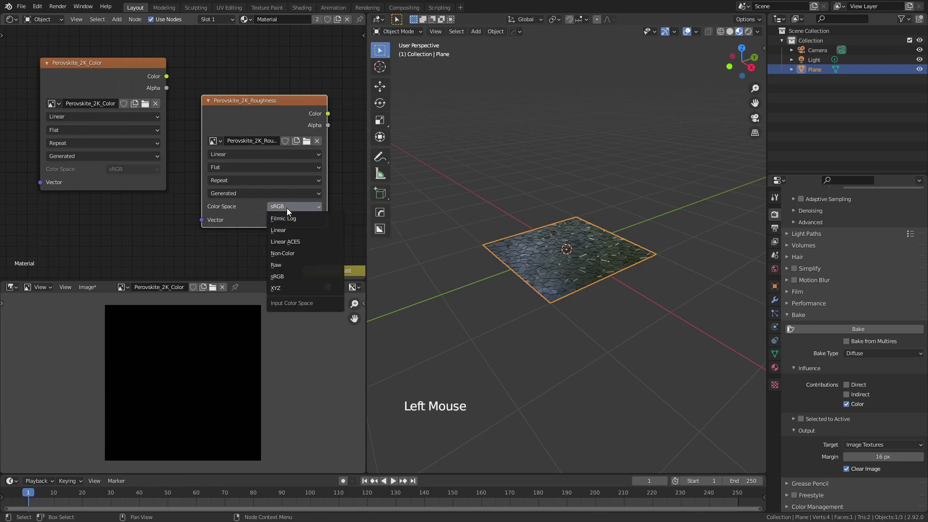
pyautogui.click(294, 253)
pyautogui.moveTo(260, 112); pyautogui.dragTo(265, 91)
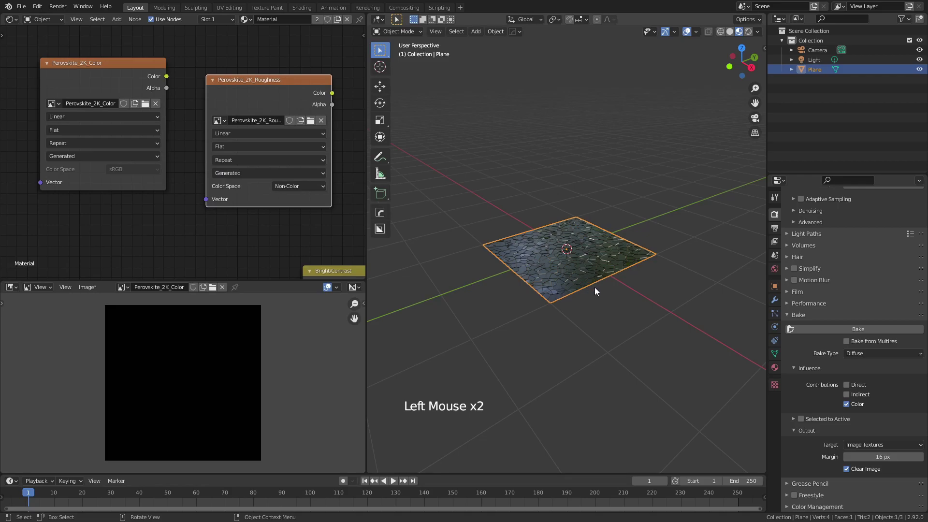
# Change the bake type to Roughness and bake it to the roughness image
pyautogui.click(882, 352)
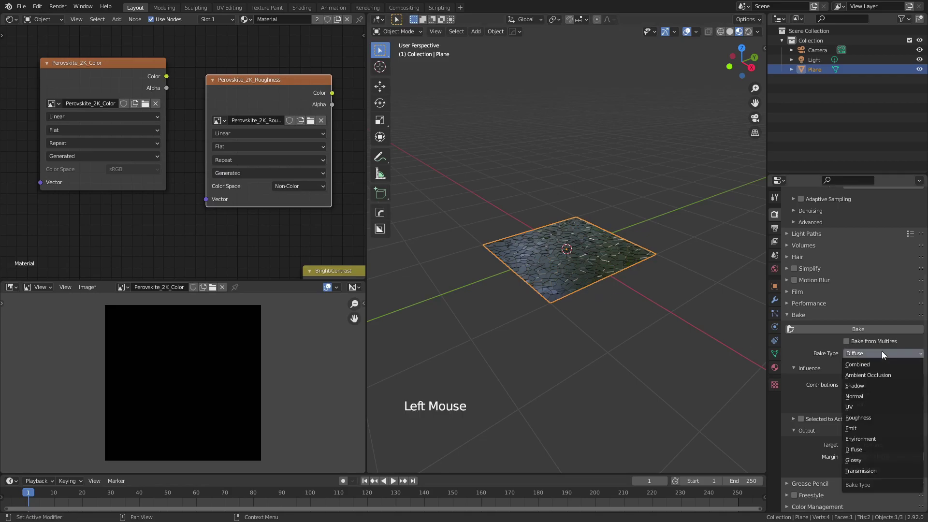
pyautogui.click(867, 419)
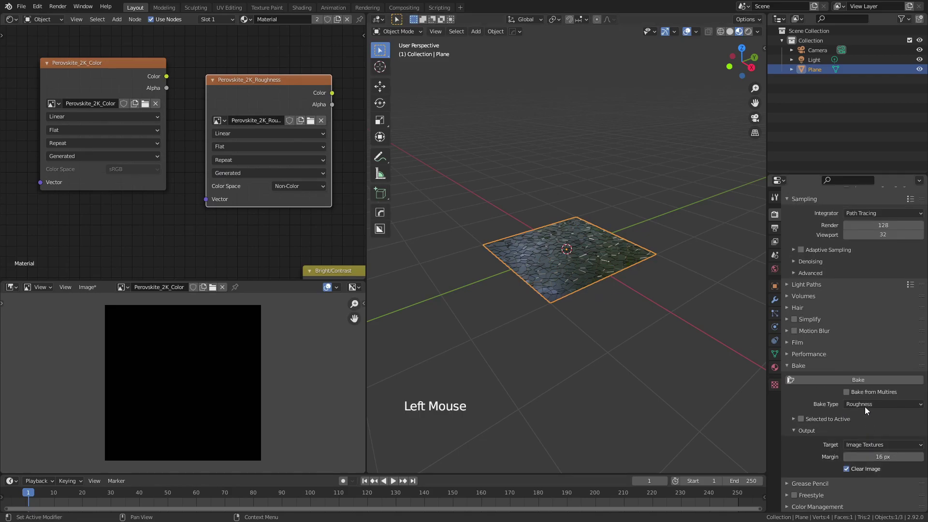
pyautogui.click(856, 382)
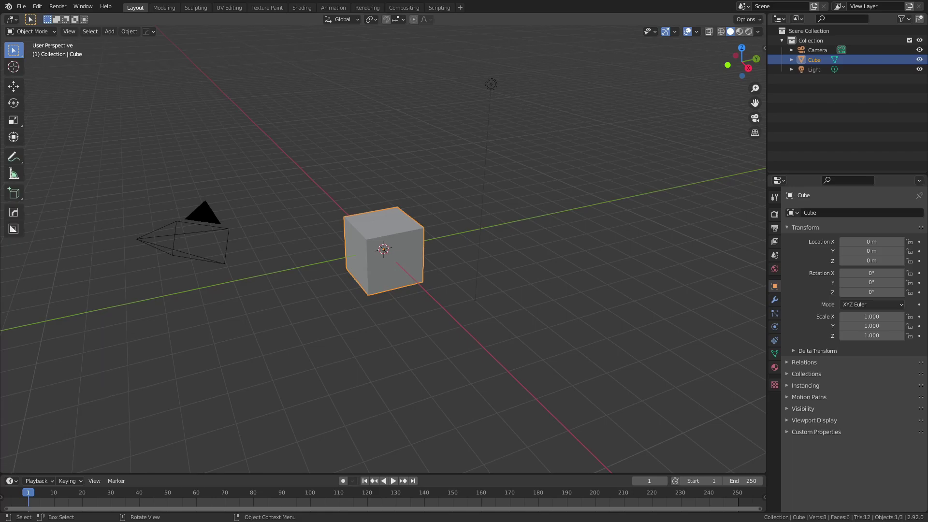
# Split the 3D viewport of the default cube scene and turn the new area into a Shader Editor with its sidebar hidden
pyautogui.moveTo(2, 472); pyautogui.dragTo(305, 456)
pyautogui.click(11, 19)
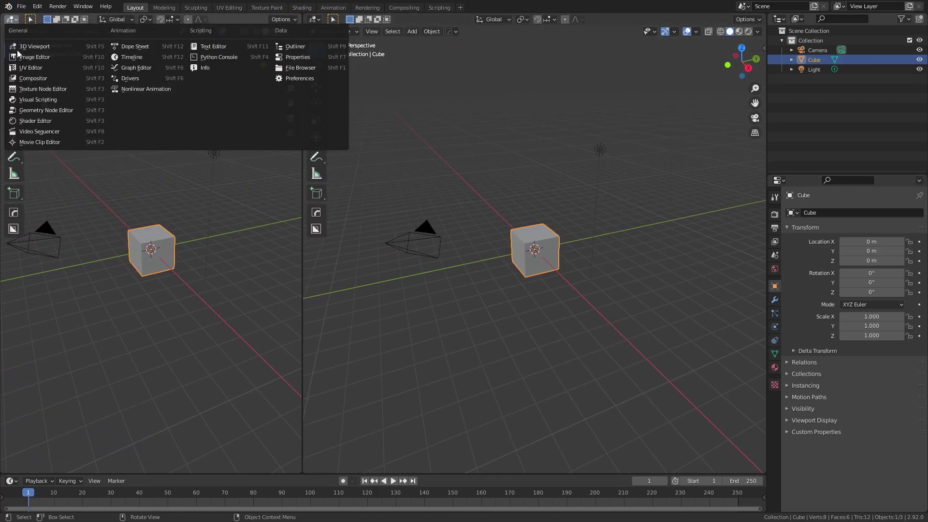
pyautogui.click(34, 123)
pyautogui.moveTo(76, 246); pyautogui.dragTo(67, 234)
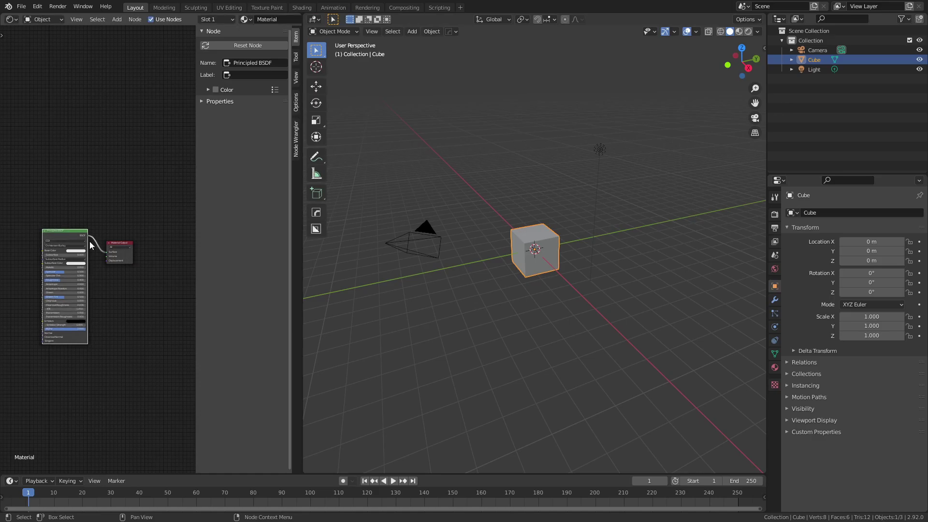
pyautogui.press('n')
# Run Principled Texture Setup on the Principled BSDF with the color, normal and roughness images from the Perovskite folder
pyautogui.moveTo(168, 240); pyautogui.dragTo(213, 229, button='middle')
pyautogui.scroll(2, 212, 229)
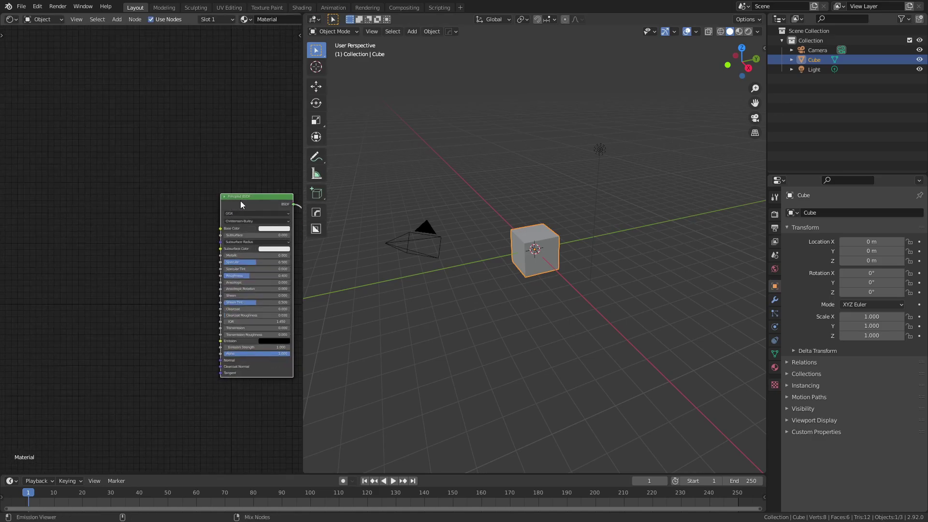
pyautogui.hotkey('ctrl', 'shift', 't')
pyautogui.click(243, 405)
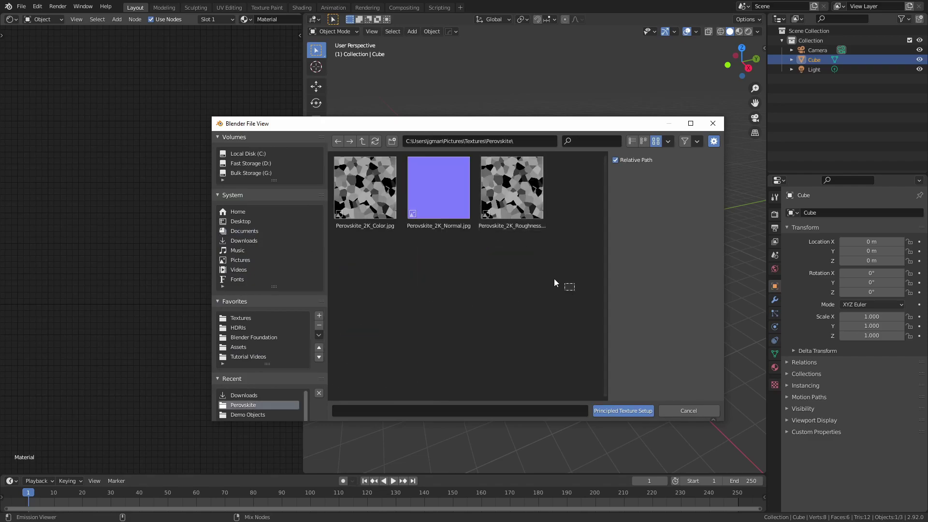
pyautogui.moveTo(575, 291); pyautogui.dragTo(334, 157)
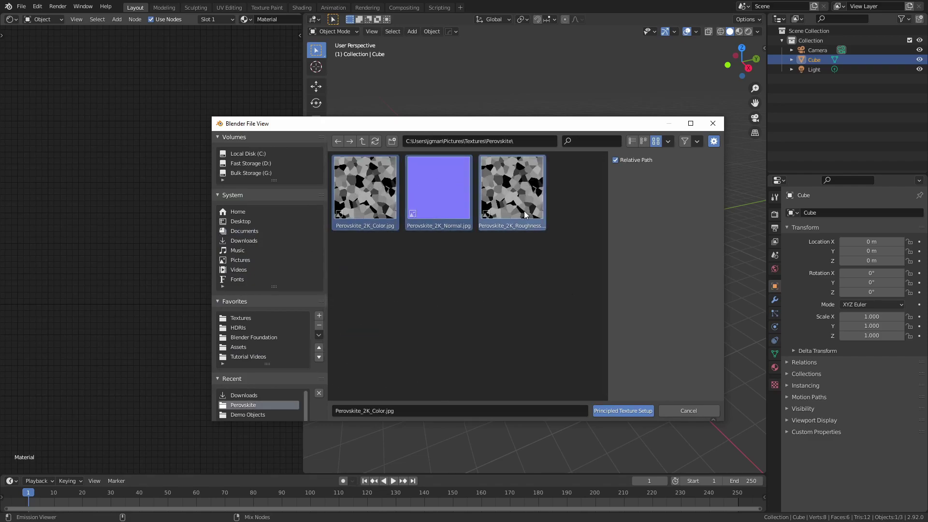
pyautogui.click(633, 411)
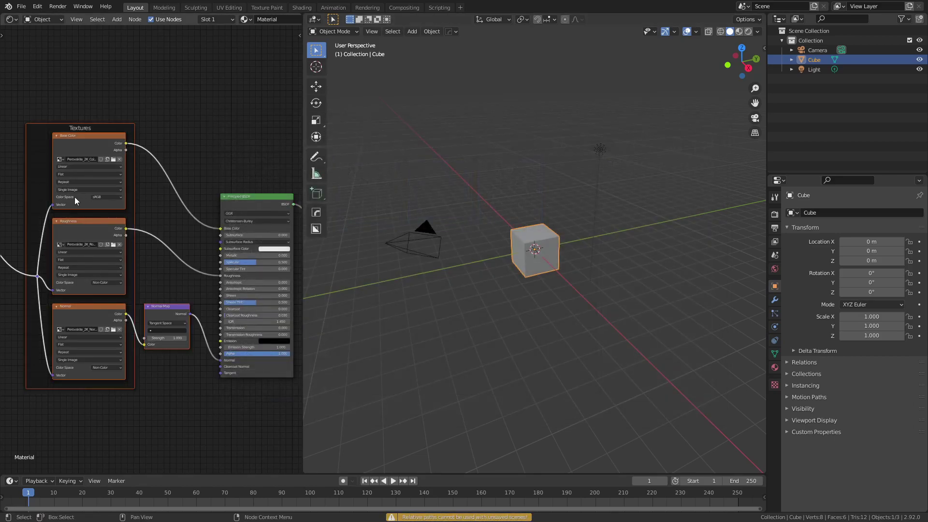
# Switch the 3D viewport to Material Preview shading and view the textured cube up close
pyautogui.press('z')
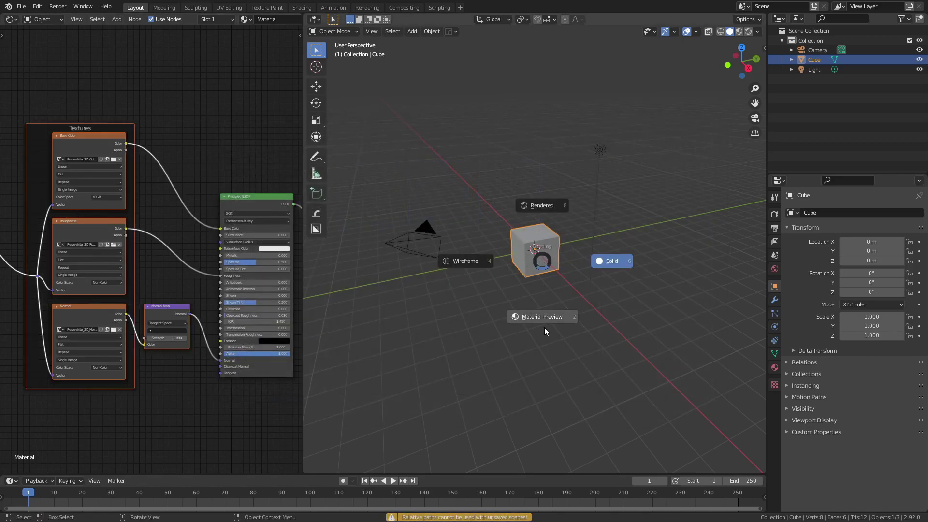
pyautogui.click(544, 327)
pyautogui.scroll(2, 558, 283)
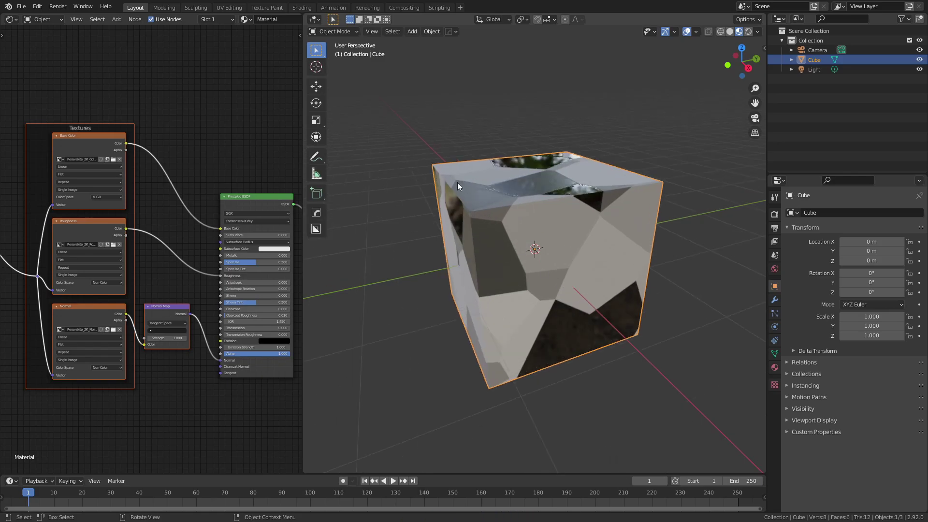
# Set the Mapping node's scale to 5 on all three axes and inspect the cube's tiling
pyautogui.moveTo(19, 271); pyautogui.dragTo(221, 275, button='middle')
pyautogui.moveTo(121, 300); pyautogui.dragTo(117, 289)
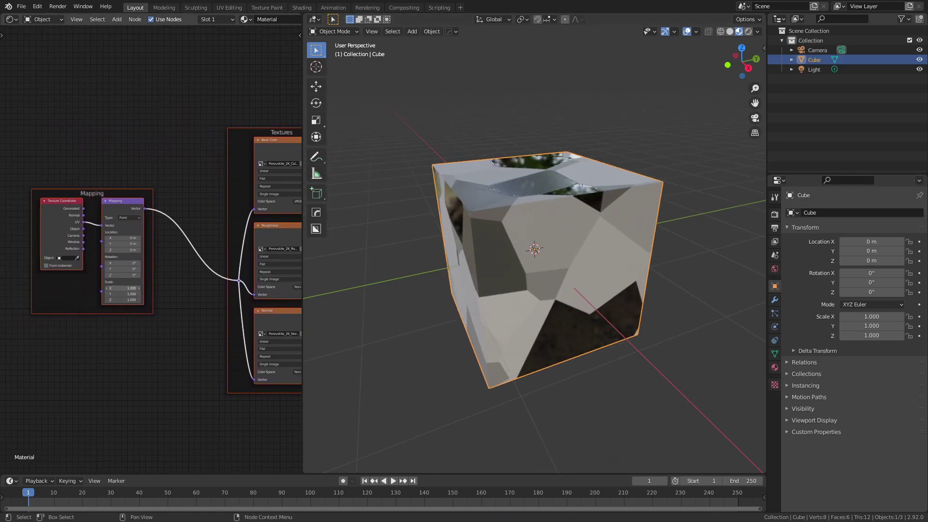
pyautogui.write('5')
pyautogui.press('Return')
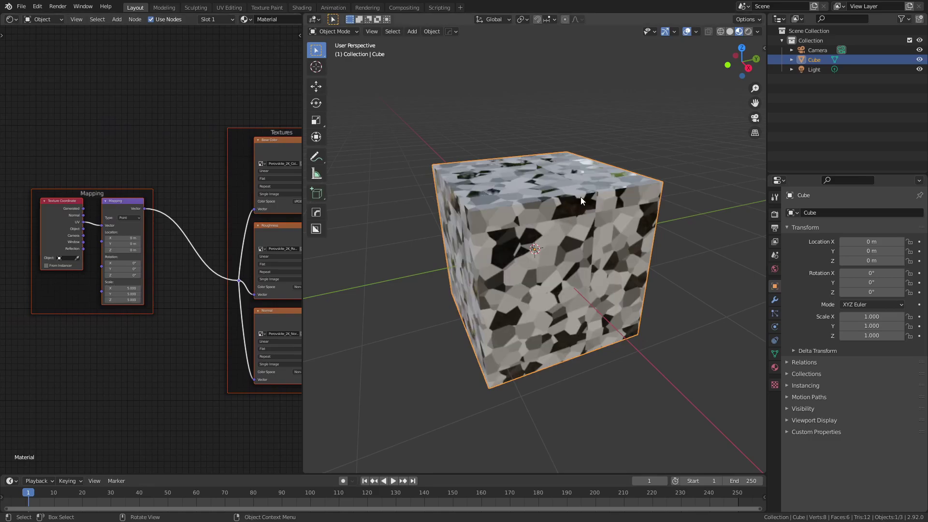
pyautogui.moveTo(540, 170); pyautogui.dragTo(569, 201, button='middle')
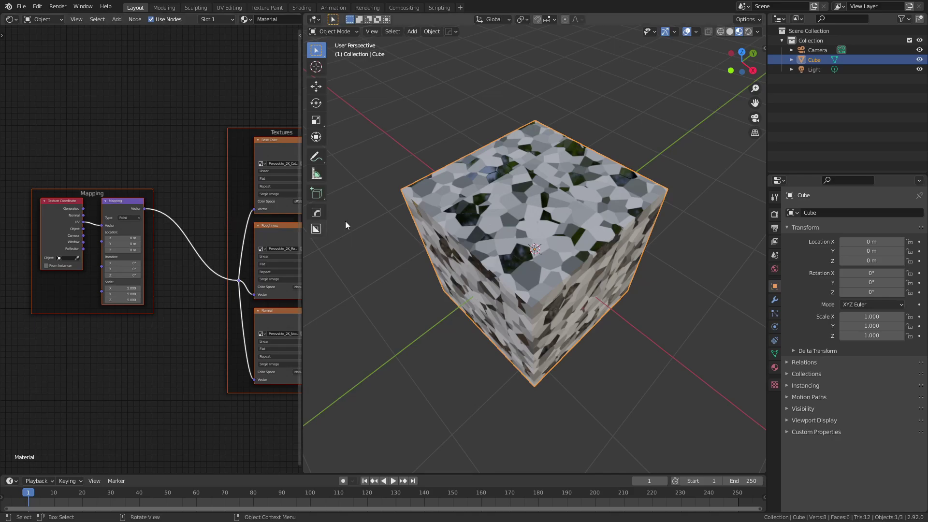
# Start a glTF 2.0 export of the textured cube and move the file dialog so part of the model shows
pyautogui.hscroll(5, 182, 220)
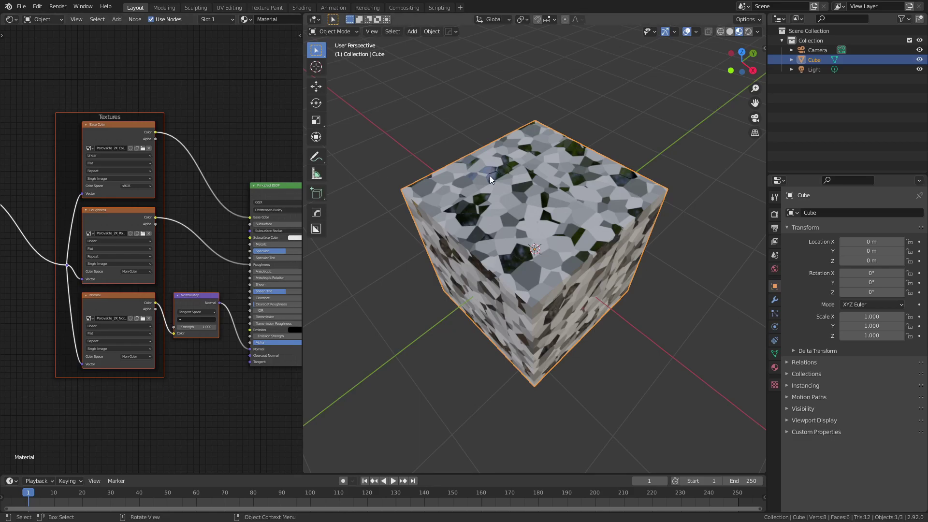
pyautogui.click(21, 7)
pyautogui.moveTo(74, 146)
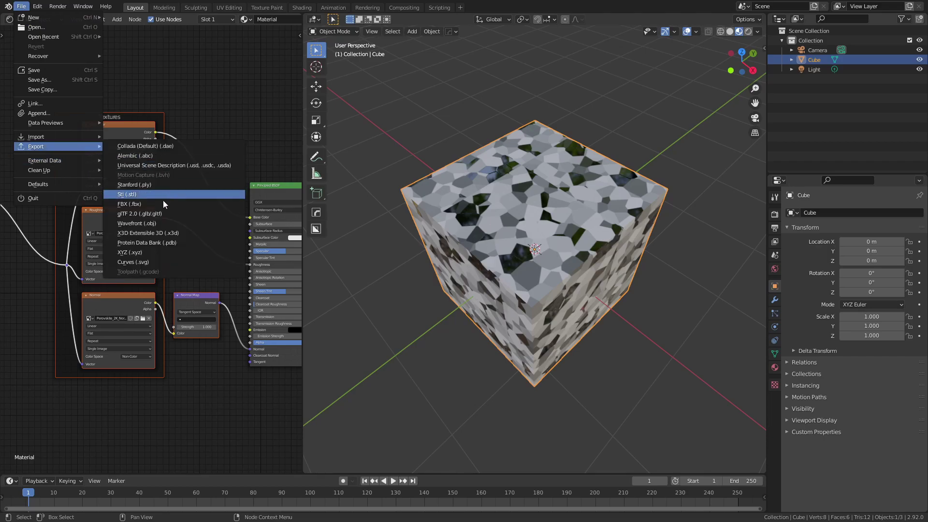
pyautogui.click(152, 213)
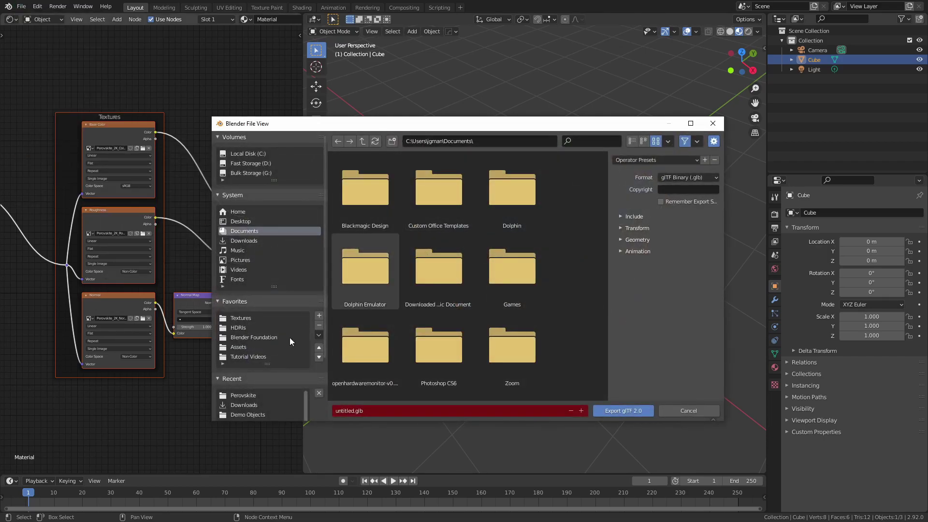
pyautogui.moveTo(410, 120); pyautogui.dragTo(290, 63)
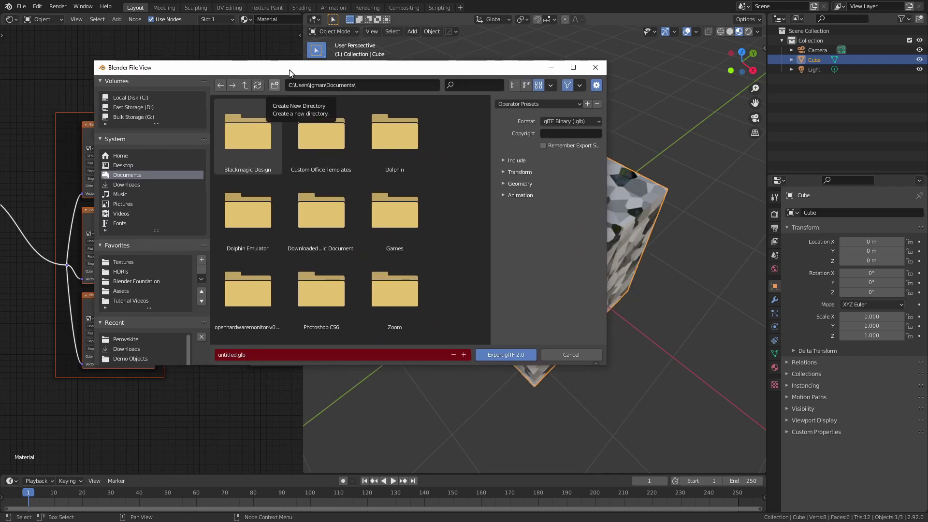
# Expand the Include and Geometry export options and choose the Demo Objects folder as the glTF file's destination
pyautogui.click(502, 159)
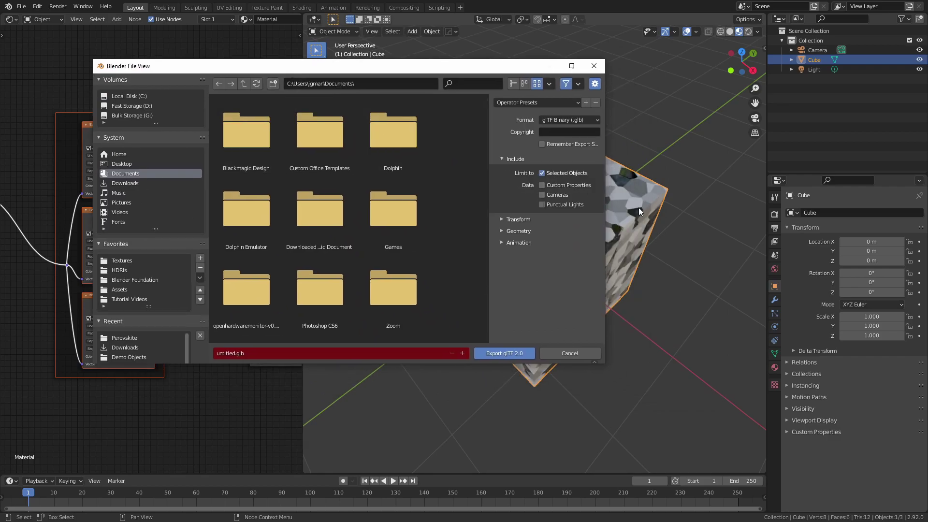
pyautogui.click(501, 231)
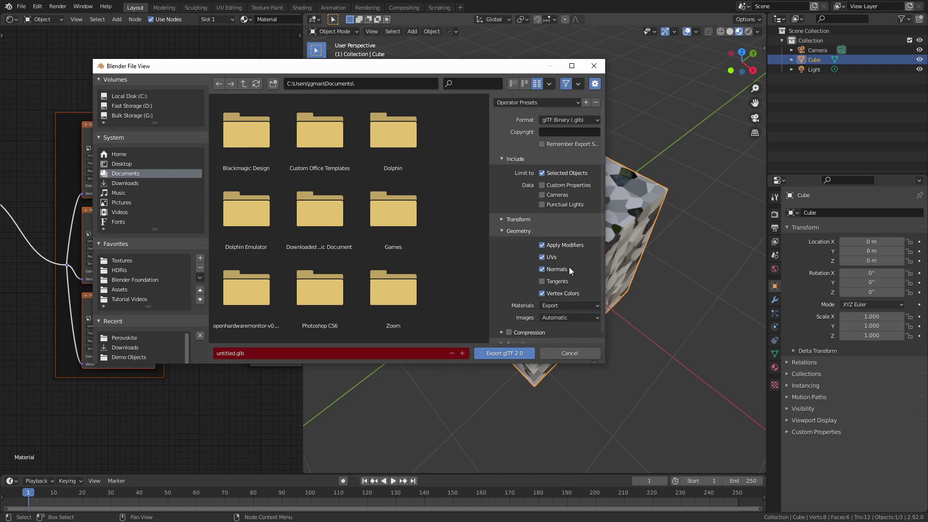
pyautogui.click(129, 358)
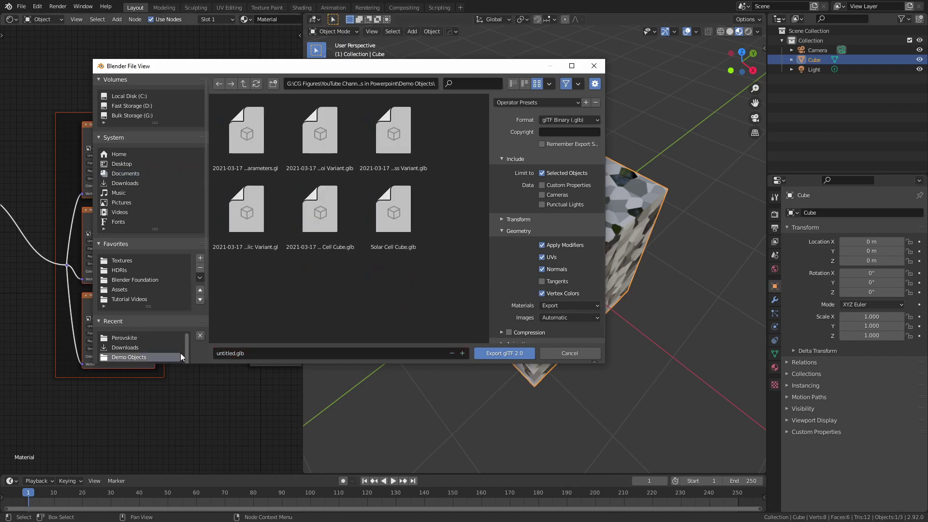
pyautogui.click(281, 354)
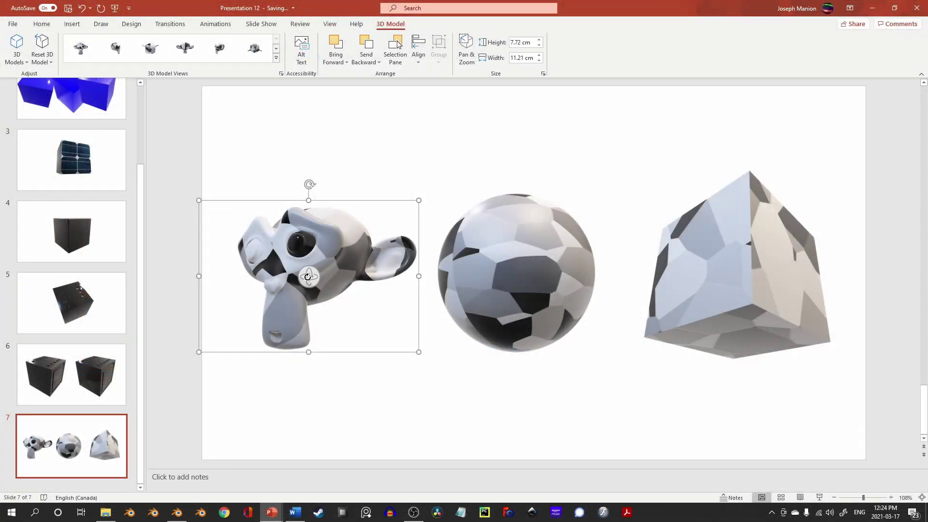
# Switch to PowerPoint and rotate the monkey head, sphere and cube 3D models on slide 7 to different viewing angles
pyautogui.moveTo(307, 276); pyautogui.dragTo(424, 229)
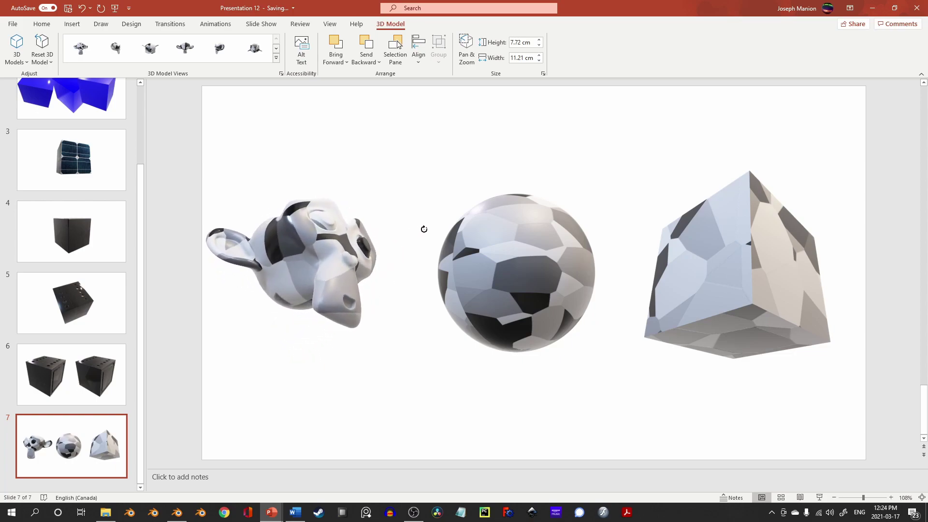
pyautogui.click(498, 280)
pyautogui.moveTo(498, 280); pyautogui.dragTo(511, 282)
pyautogui.moveTo(486, 311); pyautogui.dragTo(516, 271)
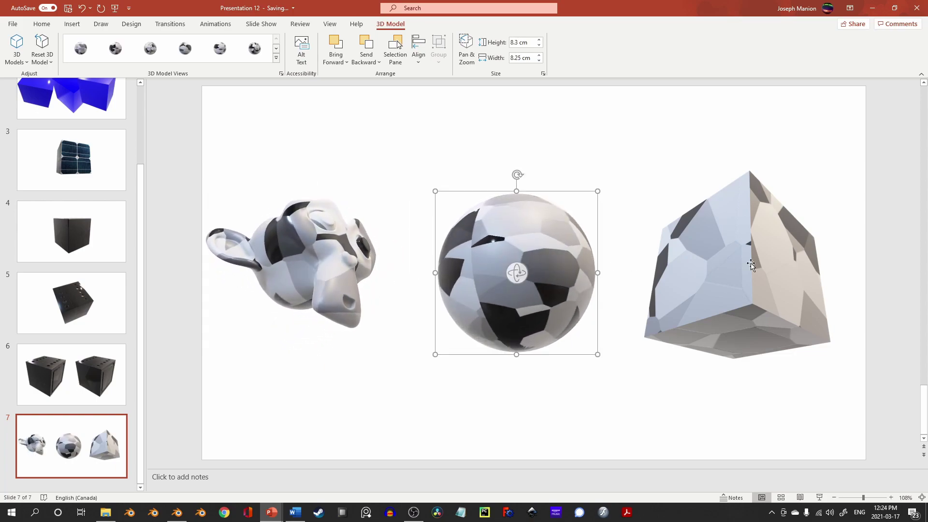
pyautogui.click(744, 282)
pyautogui.moveTo(744, 282)
pyautogui.mouseDown()
pyautogui.moveTo(701, 302)
pyautogui.moveTo(732, 286)
pyautogui.mouseUp()
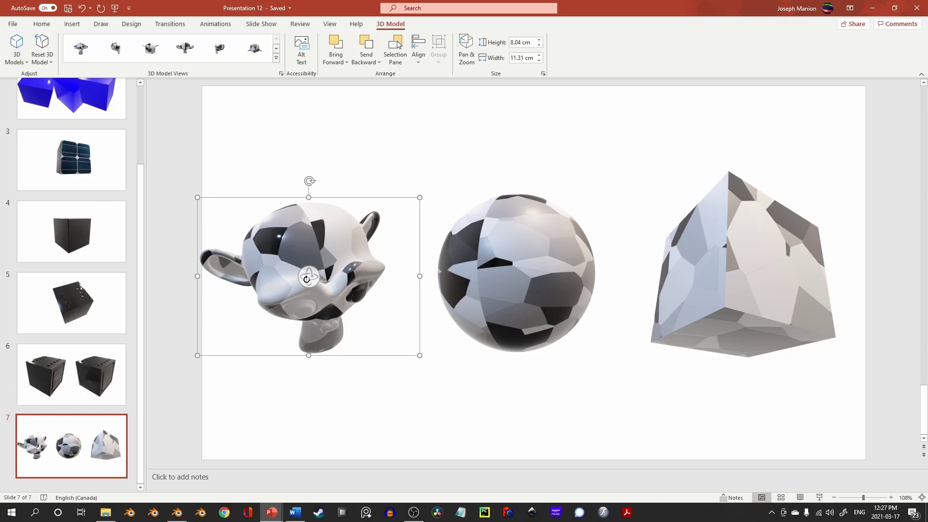
pyautogui.moveTo(307, 279); pyautogui.dragTo(277, 202)
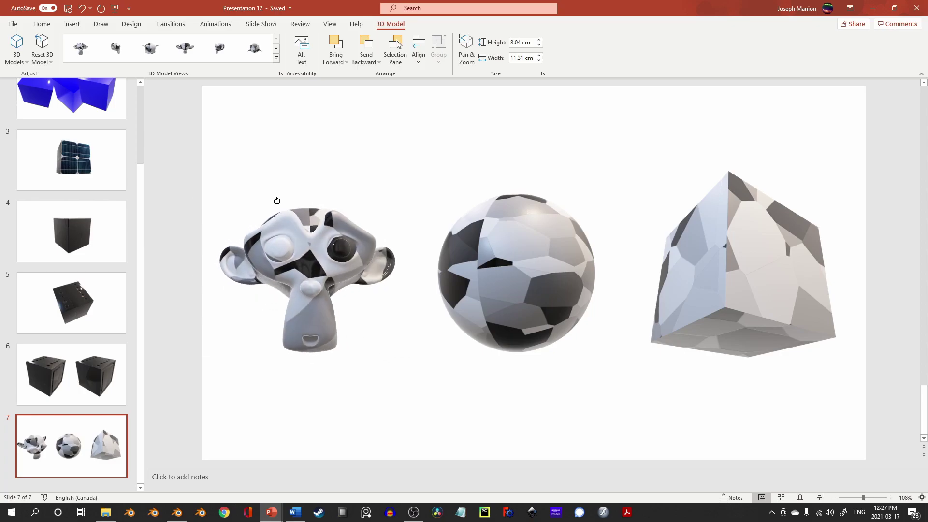
pyautogui.click(518, 271)
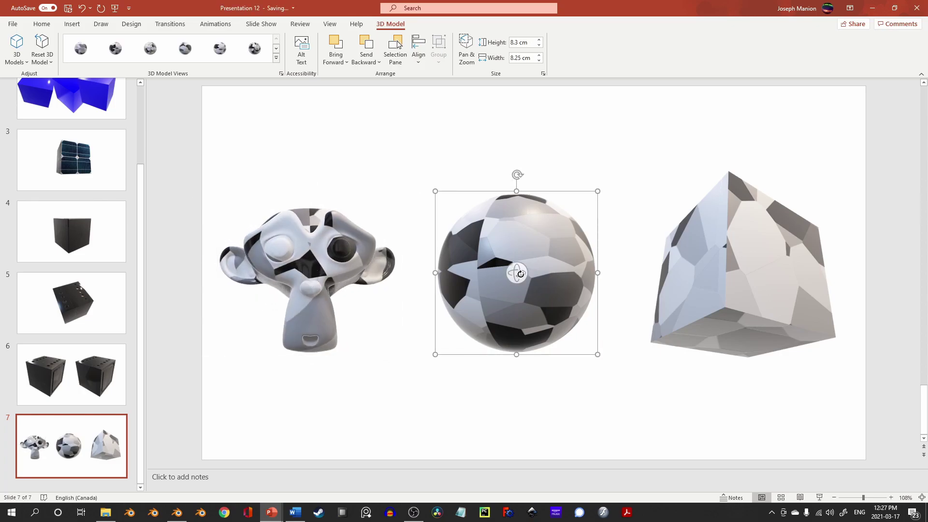
pyautogui.moveTo(520, 271); pyautogui.dragTo(415, 265)
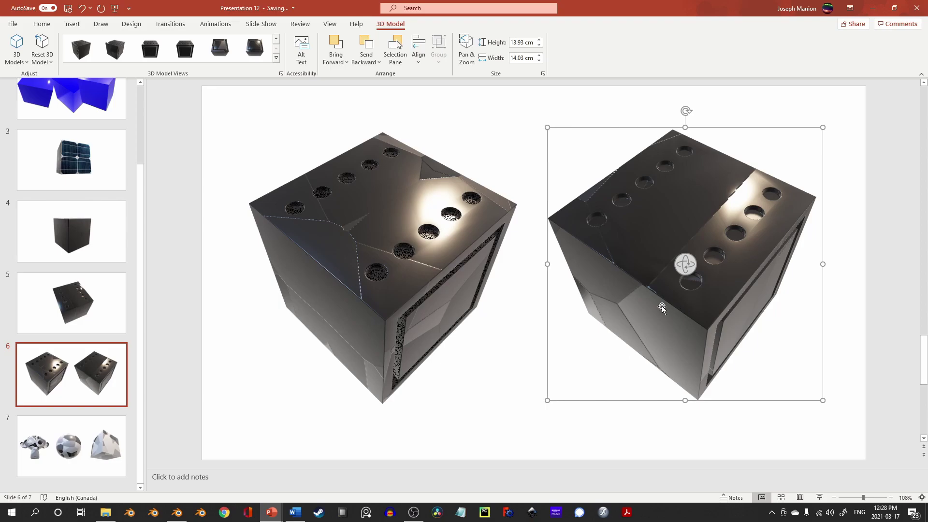
# Rotate both dark cube models on slide 6 so that their framed faces point toward the viewer
pyautogui.click(422, 285)
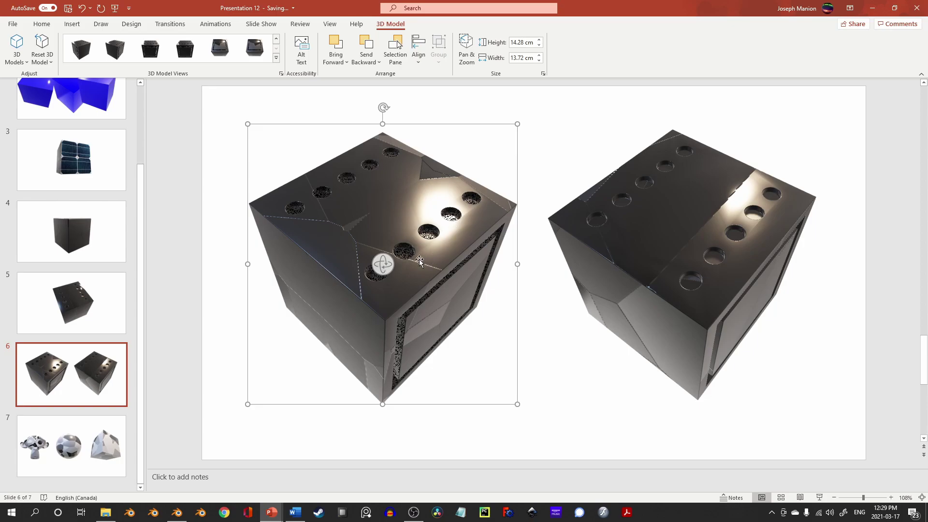
pyautogui.moveTo(383, 265)
pyautogui.mouseDown()
pyautogui.moveTo(368, 230)
pyautogui.moveTo(382, 261)
pyautogui.mouseUp()
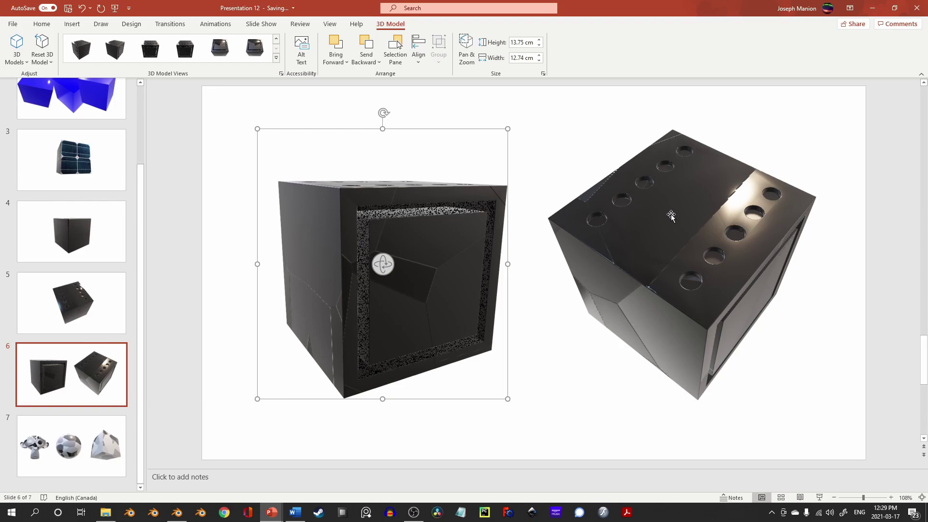
pyautogui.click(682, 264)
pyautogui.moveTo(682, 265); pyautogui.dragTo(701, 263)
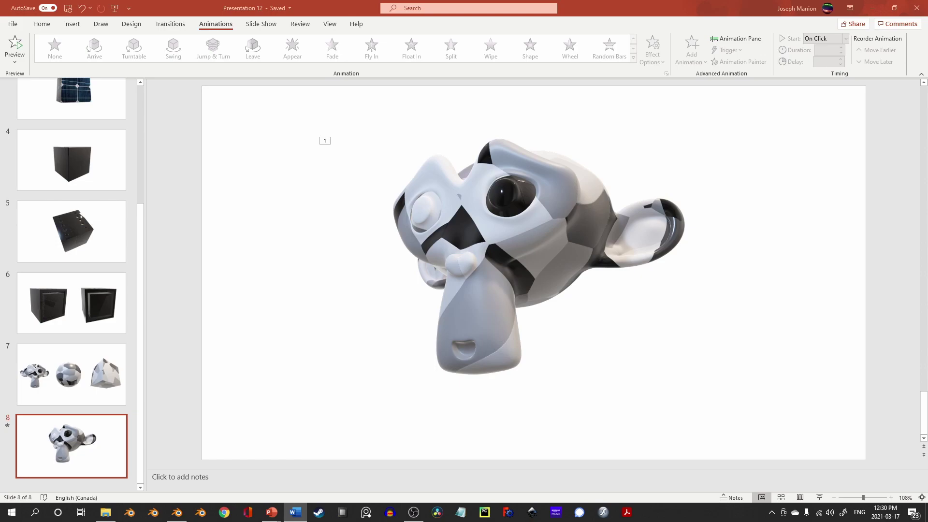
# Apply the Swing animation to the monkey head 3D model on slide 8
pyautogui.click(471, 252)
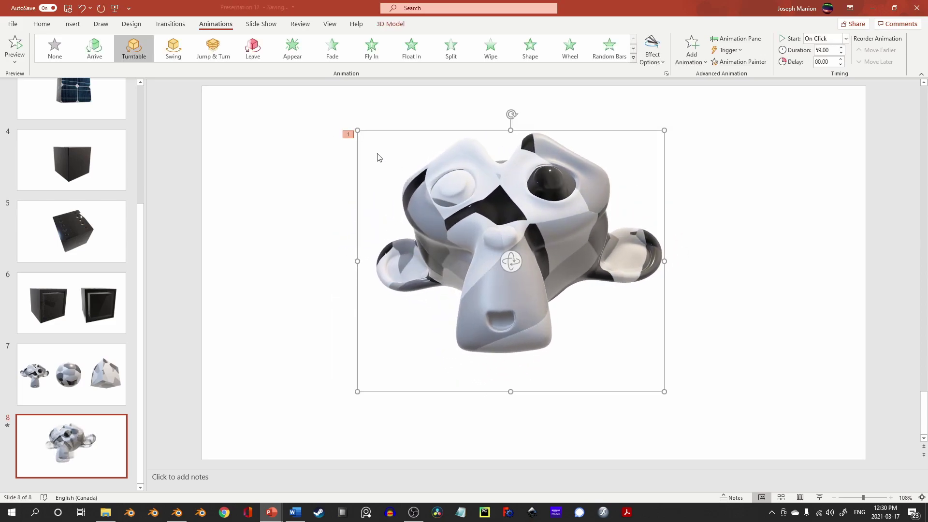
pyautogui.click(164, 51)
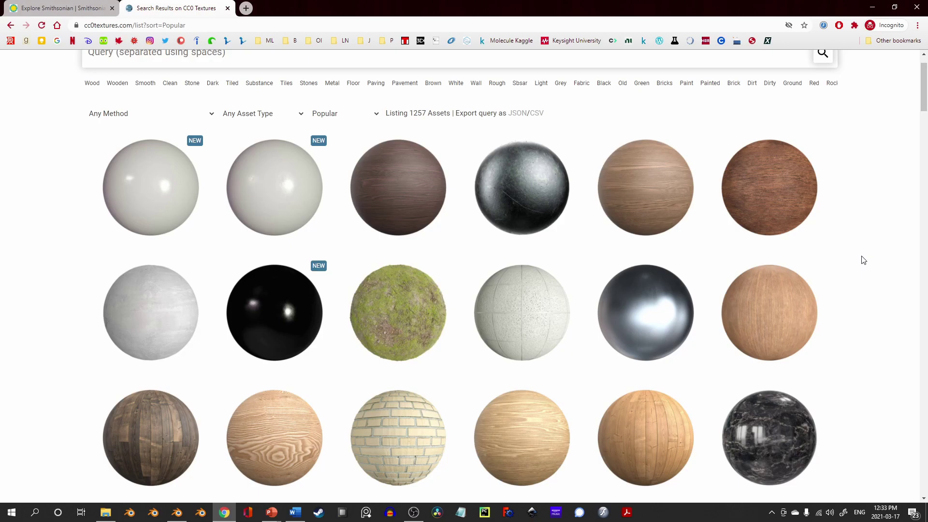
# Switch to Chrome and bring up the Smithsonian Explore page in place of the CC0 Textures results
pyautogui.click(95, 6)
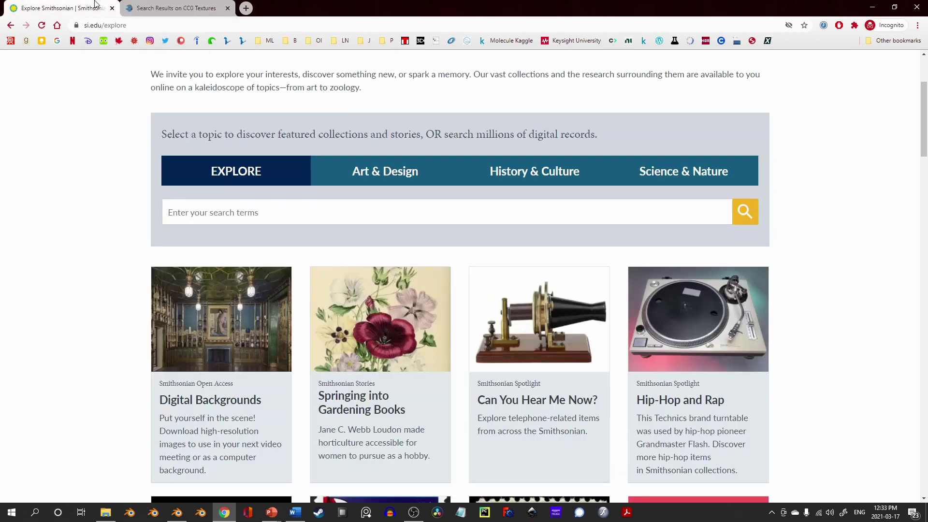